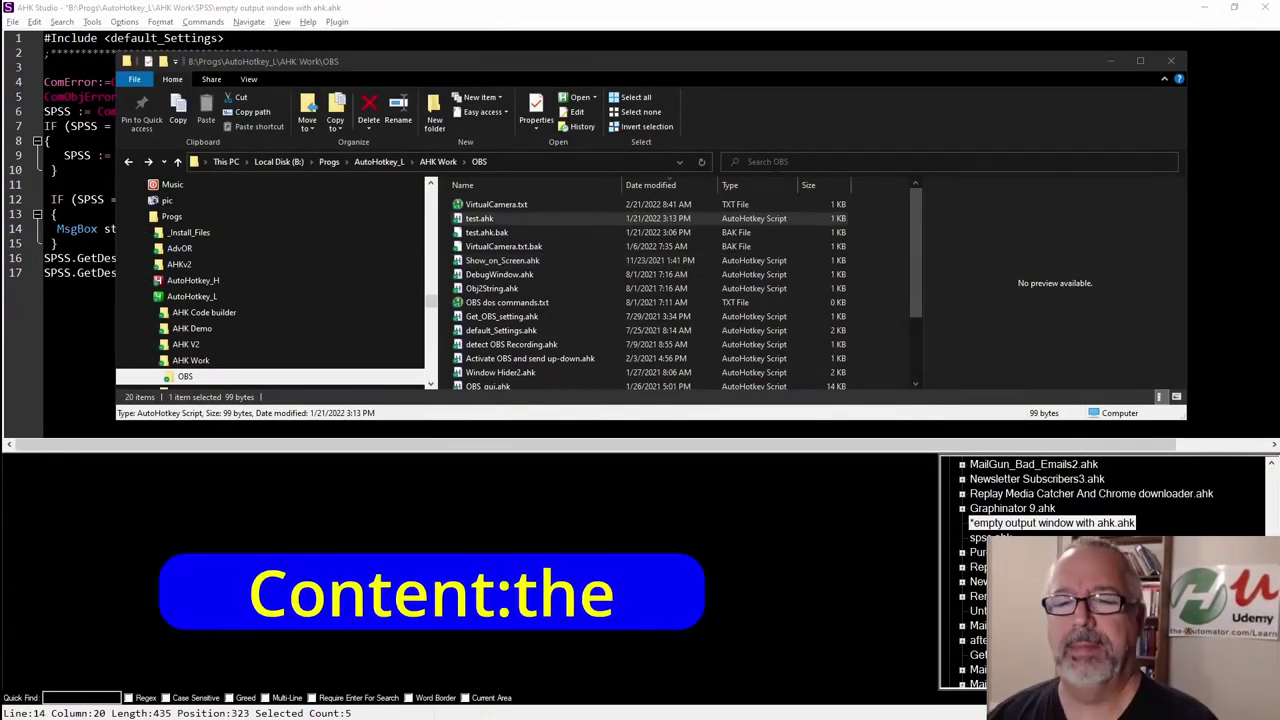
Search the OBS folder with content:the and select the VirtualCamera.txt result
{"action": "key", "text": "ctrl+e"}
{"action": "type", "text": "con"}
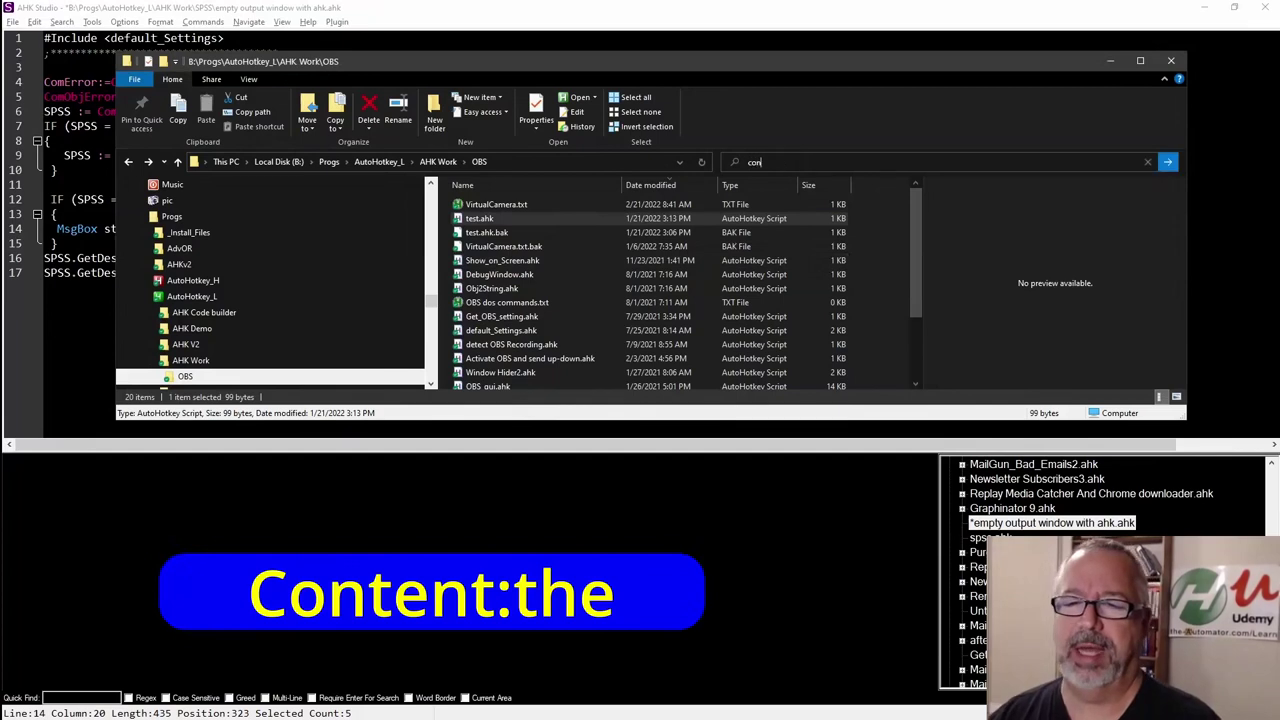
{"action": "type", "text": "tent"}
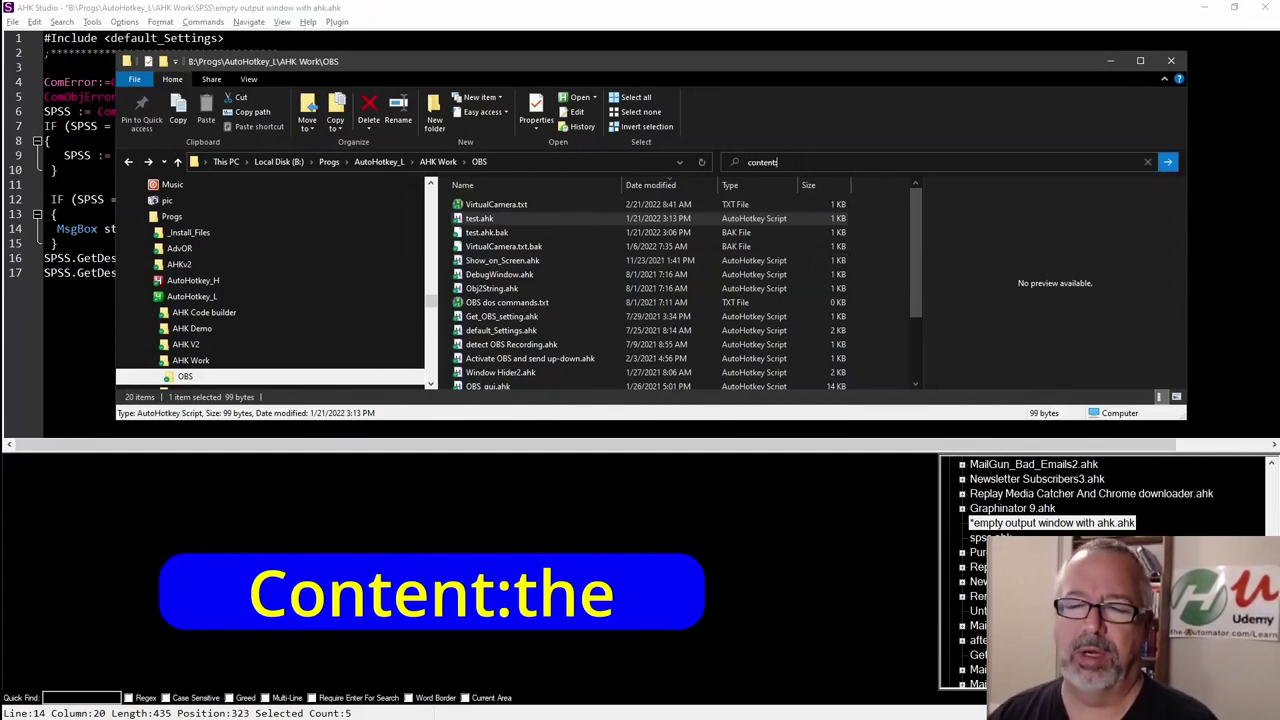
{"action": "type", "text": ":the"}
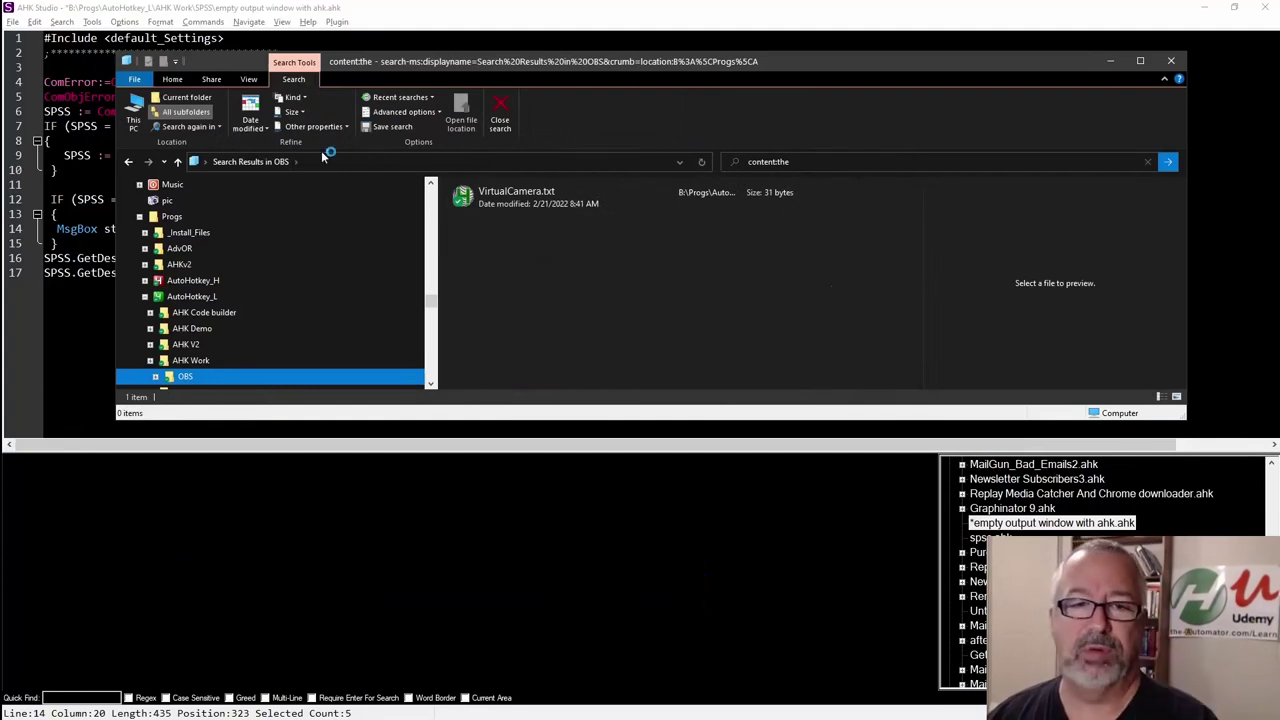
{"action": "left_click", "coordinate": [517, 197]}
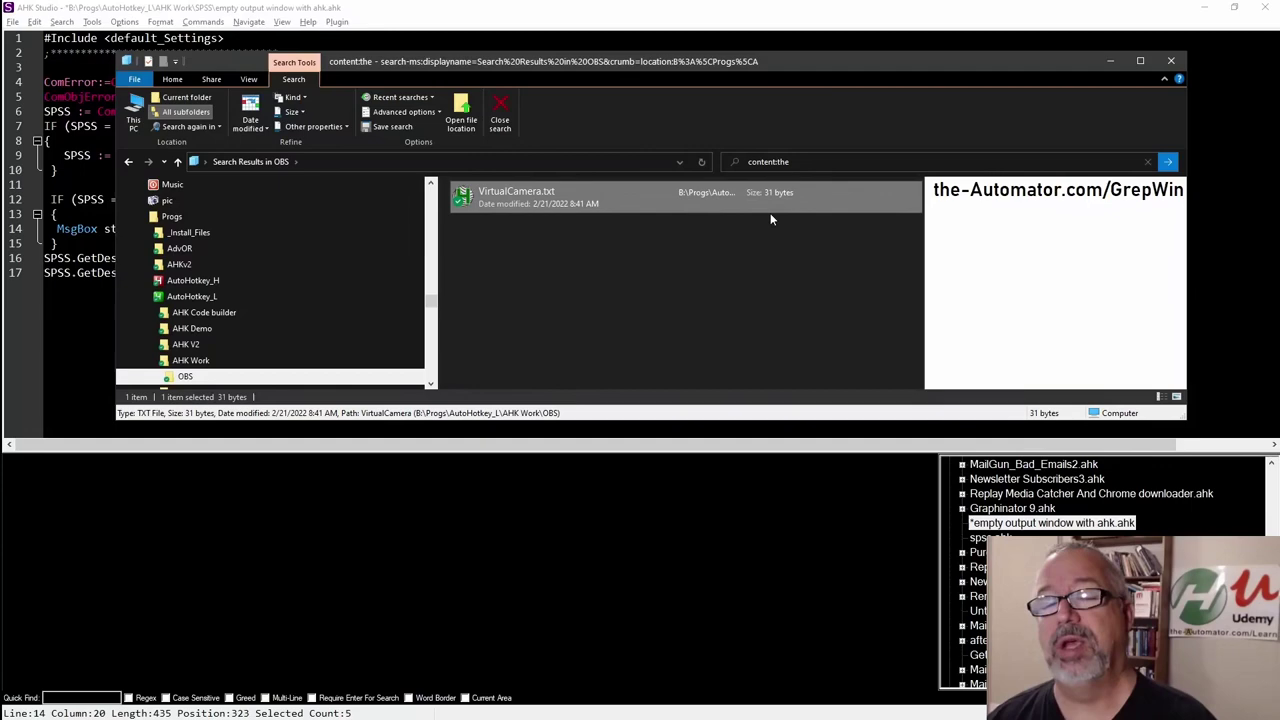
Close the Explorer search, minimize the code editor, and enlarge the grepWin window
{"action": "left_click", "coordinate": [1171, 61]}
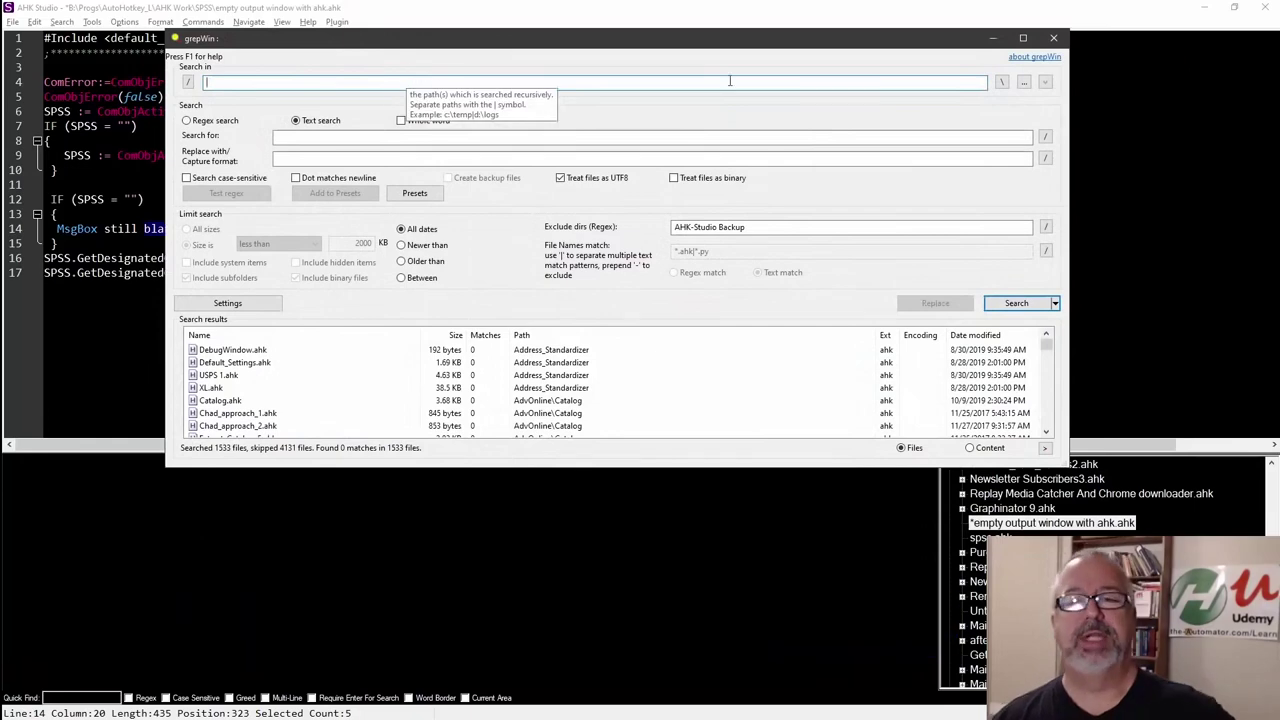
{"action": "left_click", "coordinate": [1206, 8]}
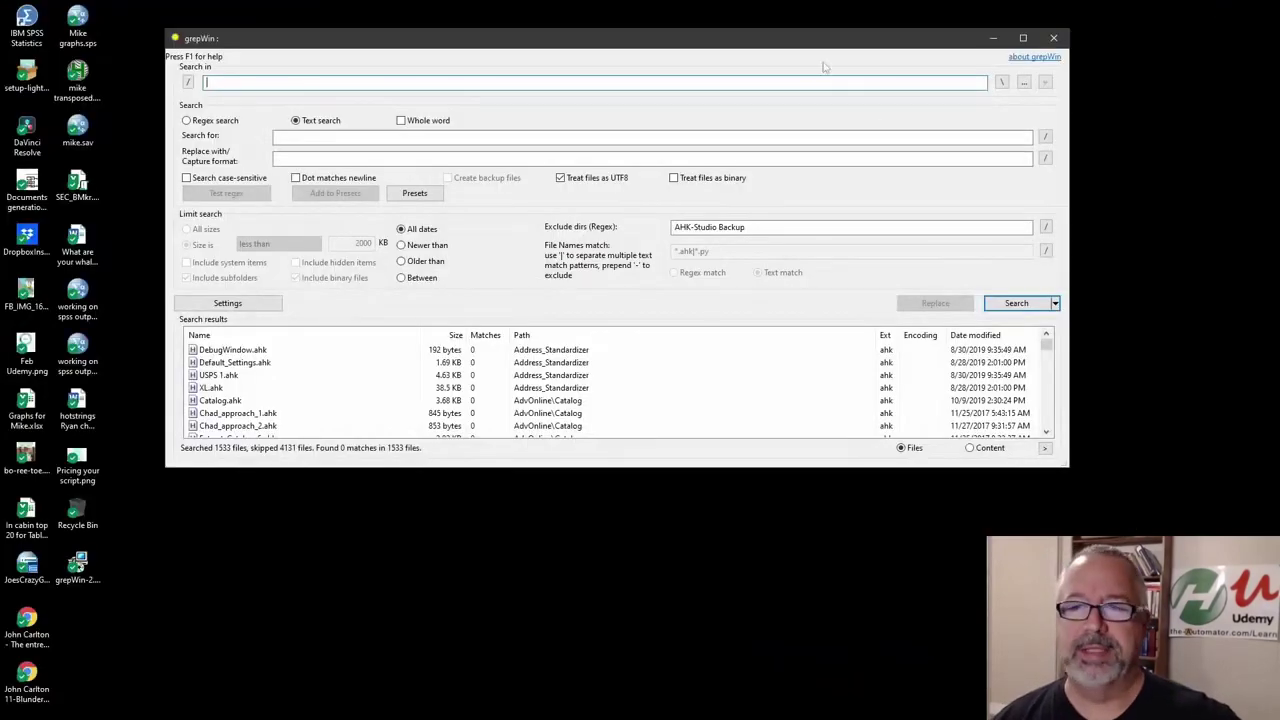
{"action": "left_click_drag", "start_coordinate": [1068, 466], "coordinate": [1136, 546]}
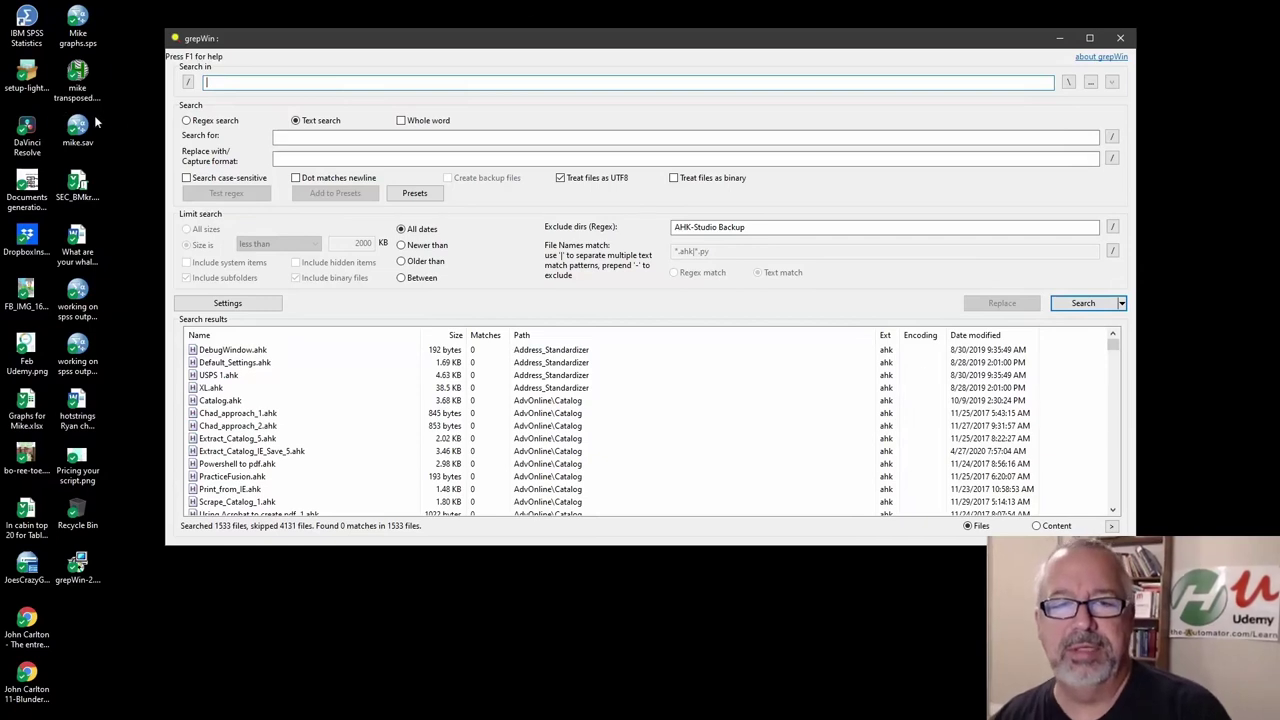
Set grepWin's Search in path to the AutoHotkey_L AHK Work folder from history
{"action": "left_click", "coordinate": [190, 84]}
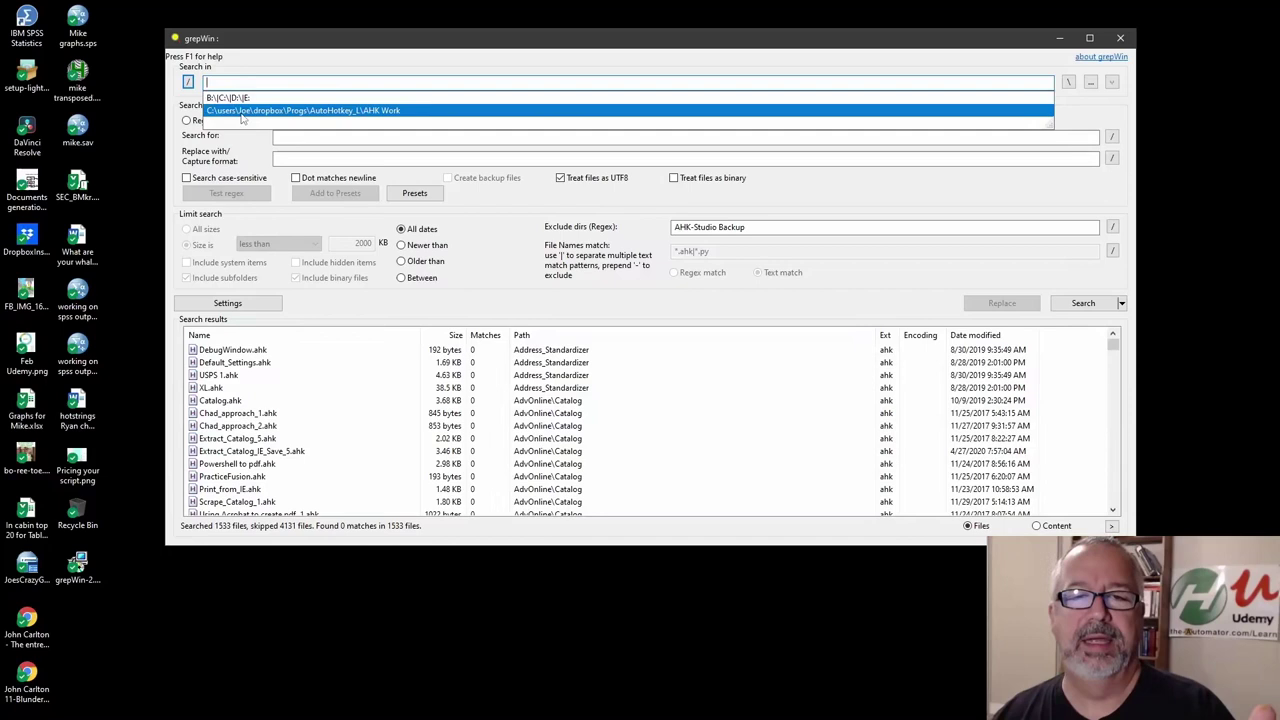
{"action": "type", "text": "p.w"}
{"action": "key", "text": "Return"}
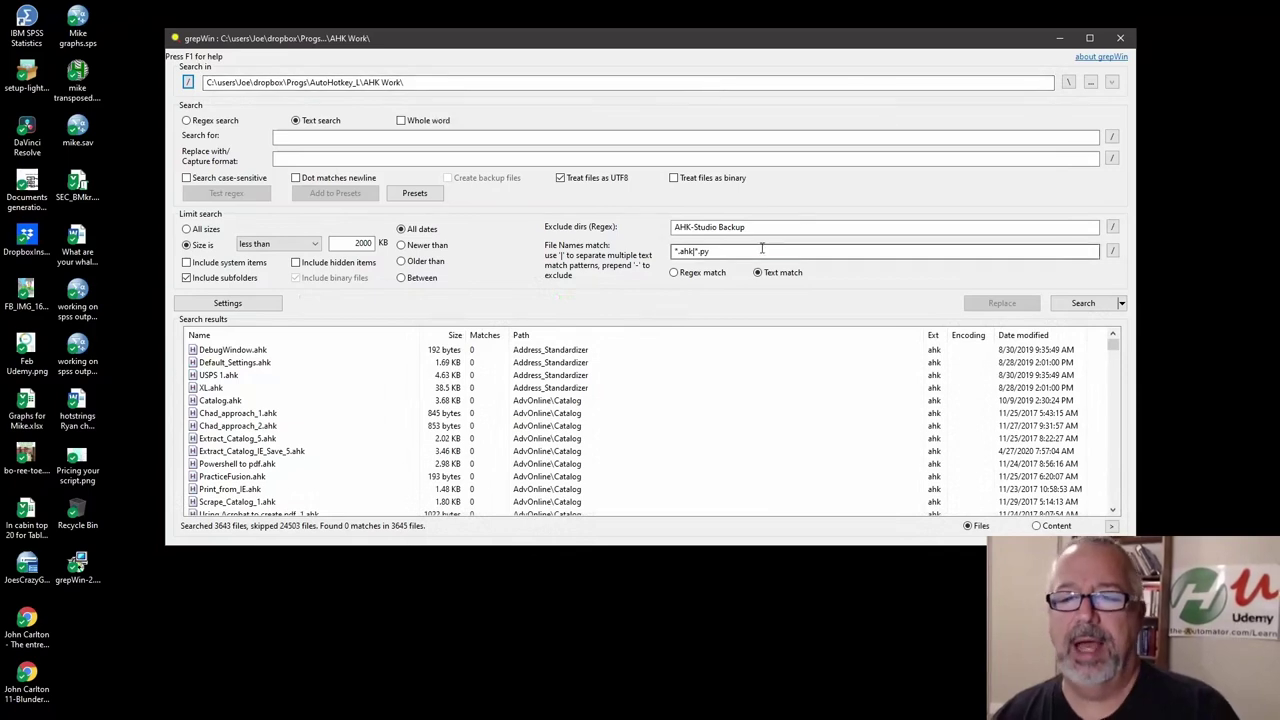
{"action": "left_click", "coordinate": [297, 137]}
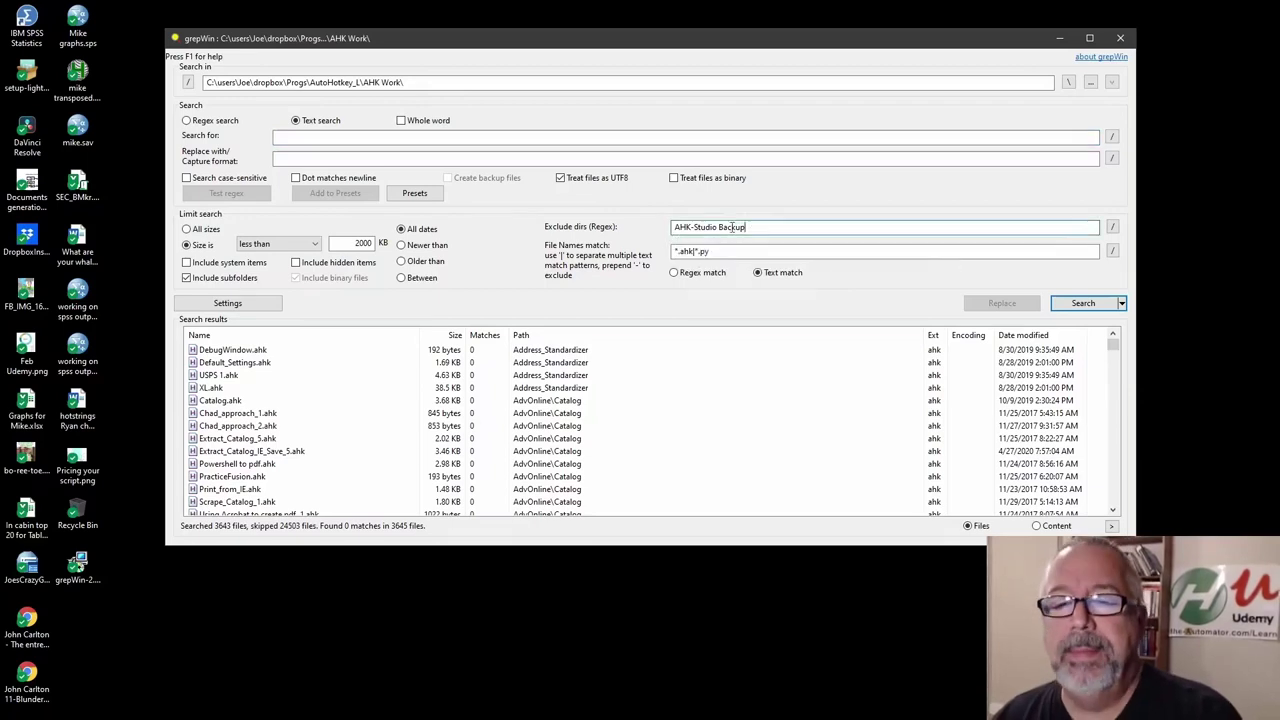
{"action": "left_click_drag", "start_coordinate": [750, 228], "coordinate": [645, 235]}
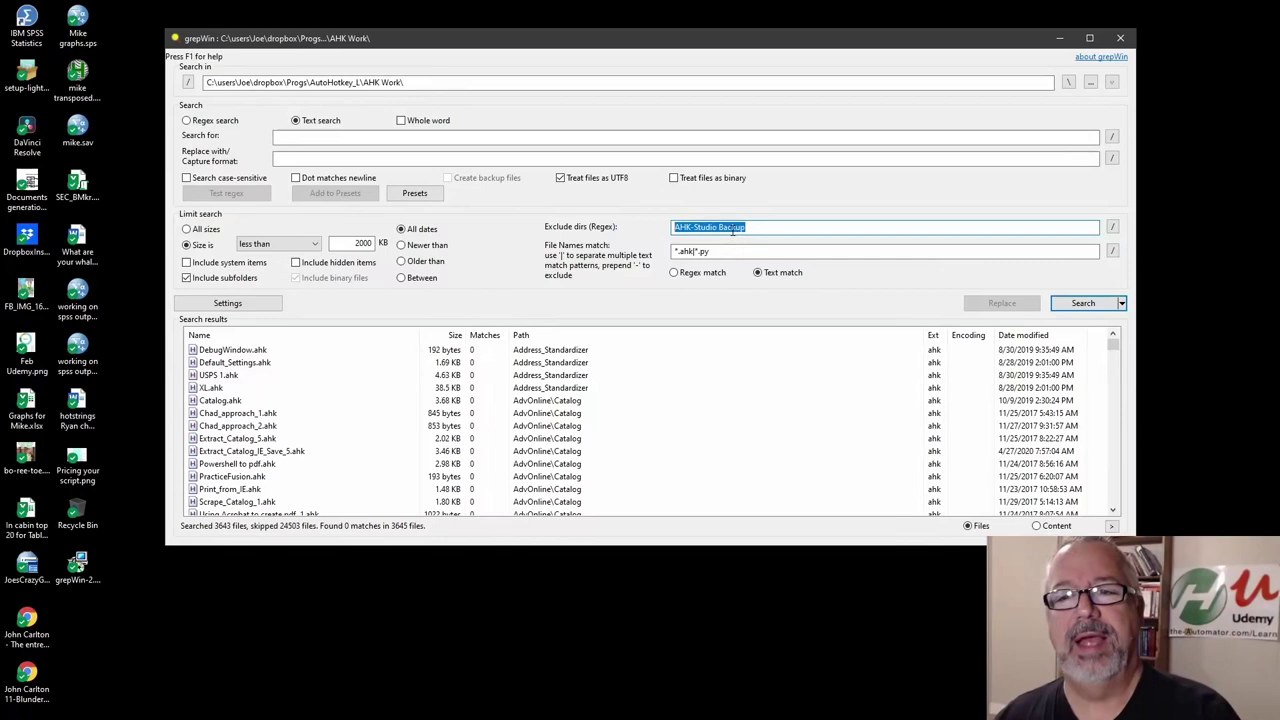
Enter Excel as the search text and narrow File Names match to *.ahk only
{"action": "left_click", "coordinate": [727, 136]}
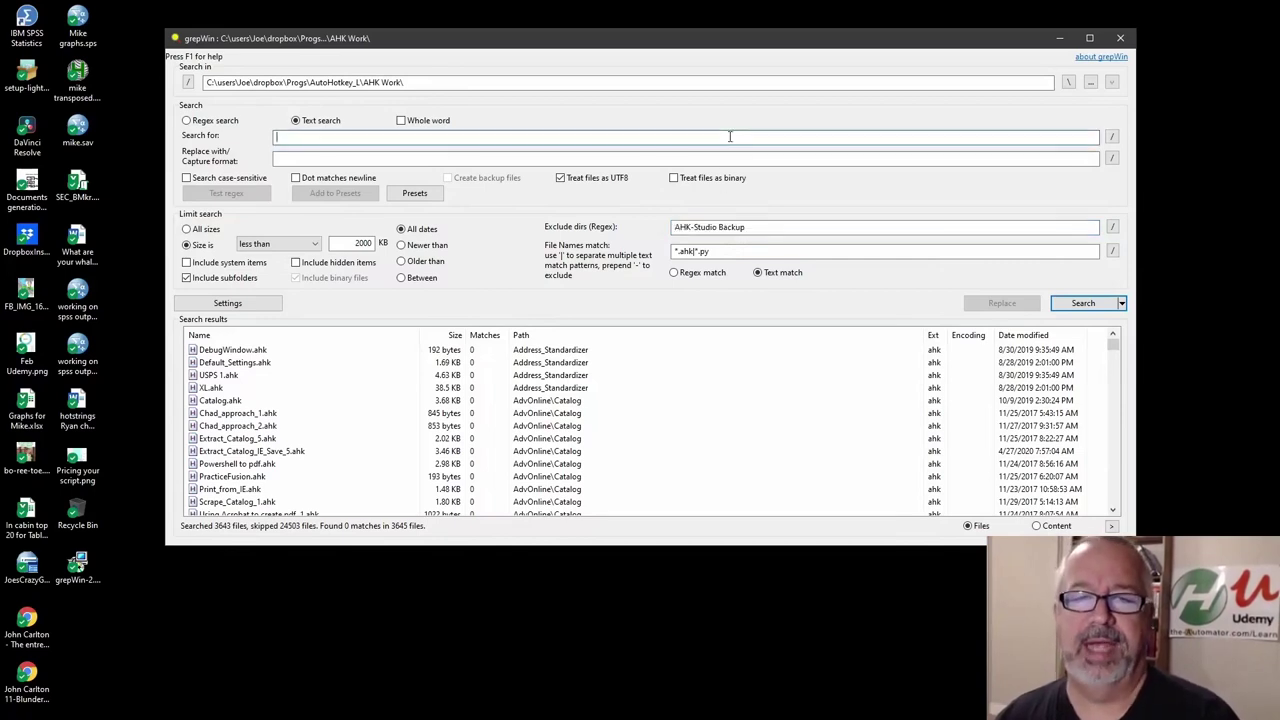
{"action": "type", "text": "Excel"}
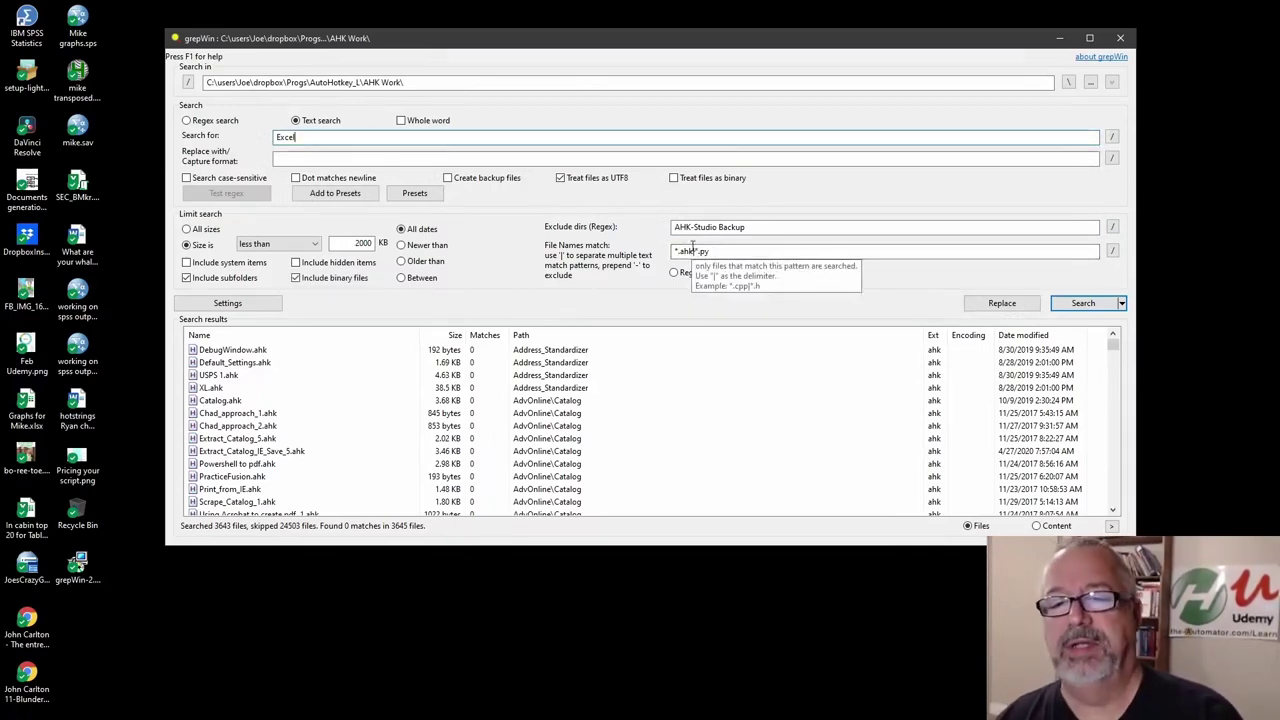
{"action": "key", "text": "shift+Left"}
{"action": "key", "text": "shift+Left"}
{"action": "key", "text": "shift+Left"}
{"action": "key", "text": "shift+Left"}
{"action": "key", "text": "shift+Left"}
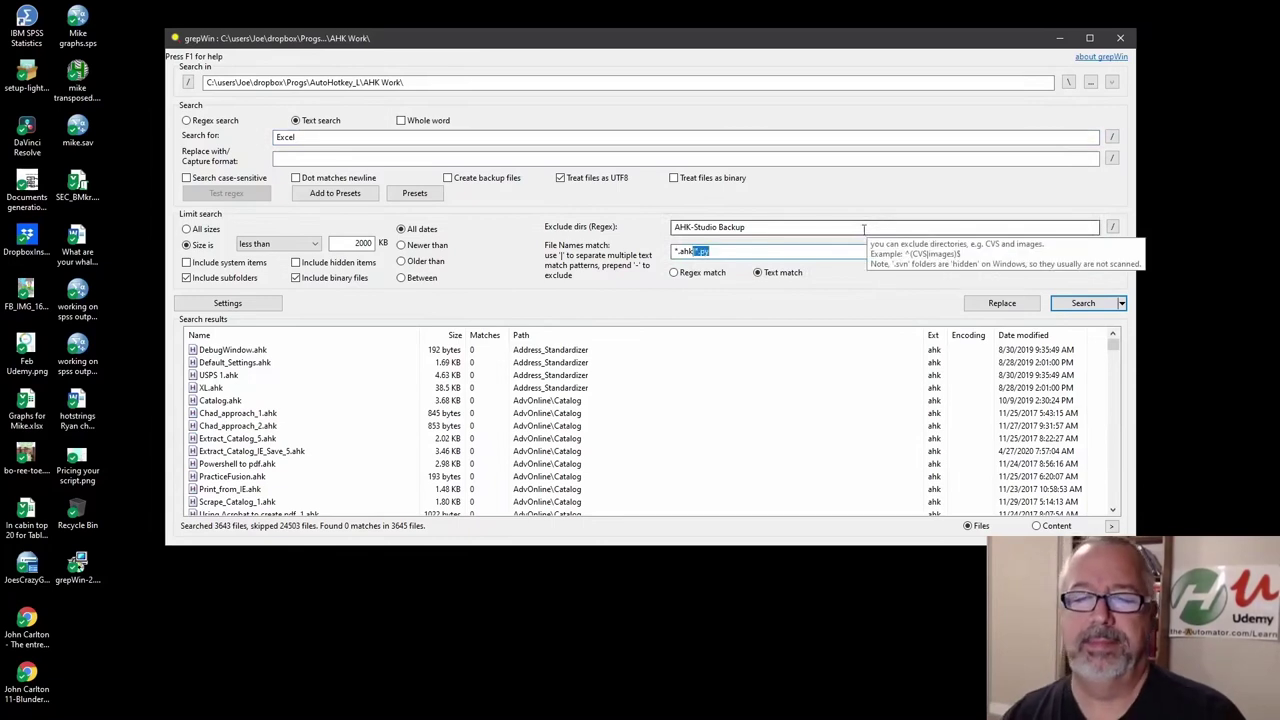
{"action": "key", "text": "BackSpace"}
{"action": "key", "text": "Escape"}
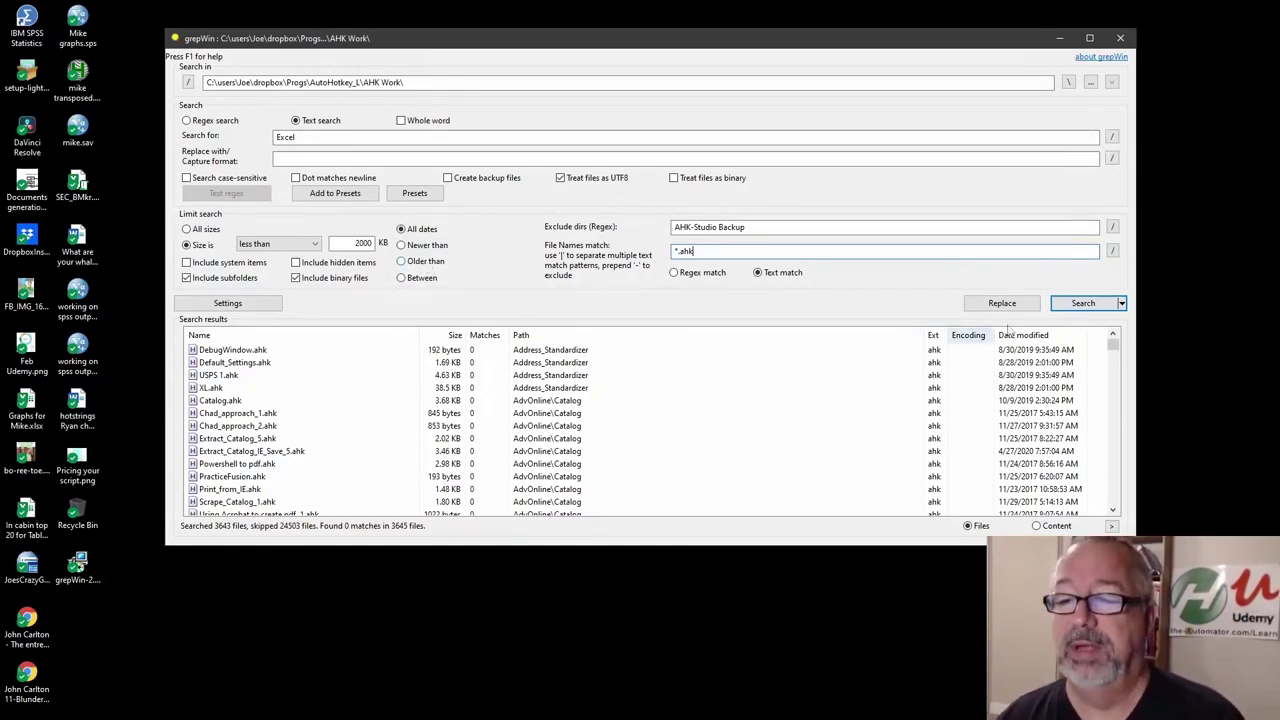
Run the Excel search, finding 1,500 matches across 236 .ahk files
{"action": "left_click", "coordinate": [1080, 303]}
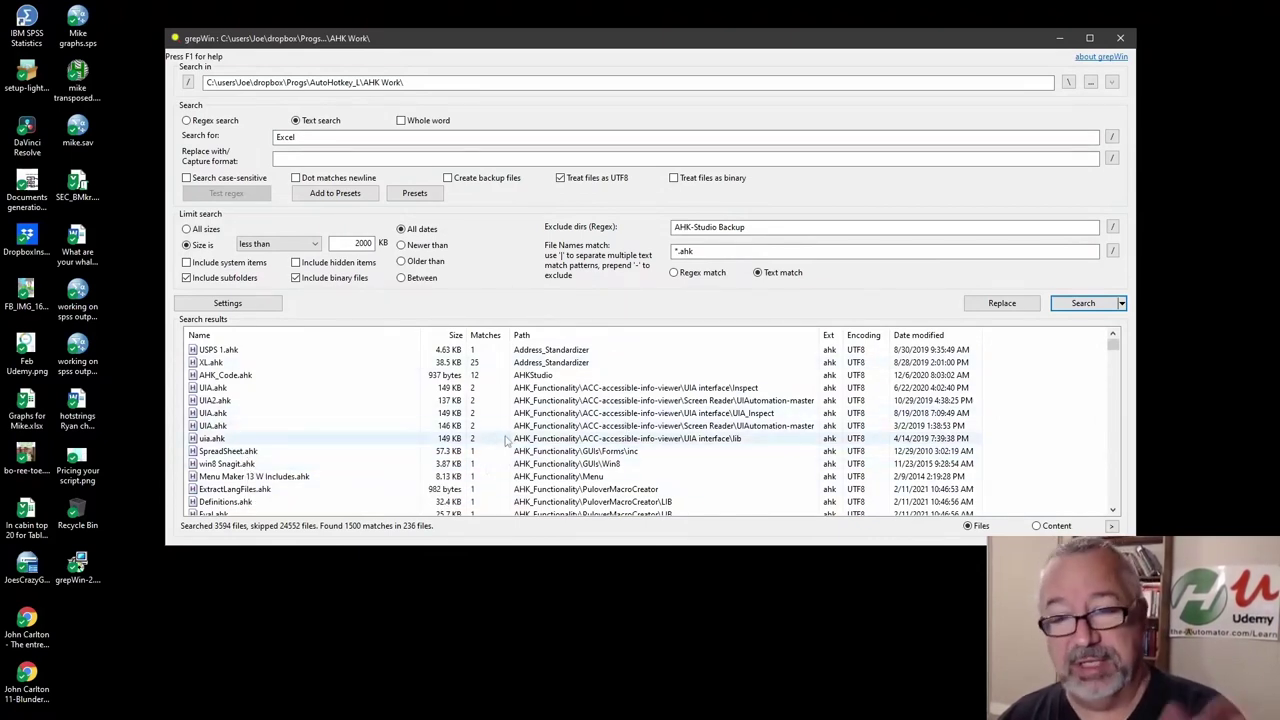
{"action": "left_click", "coordinate": [1037, 526]}
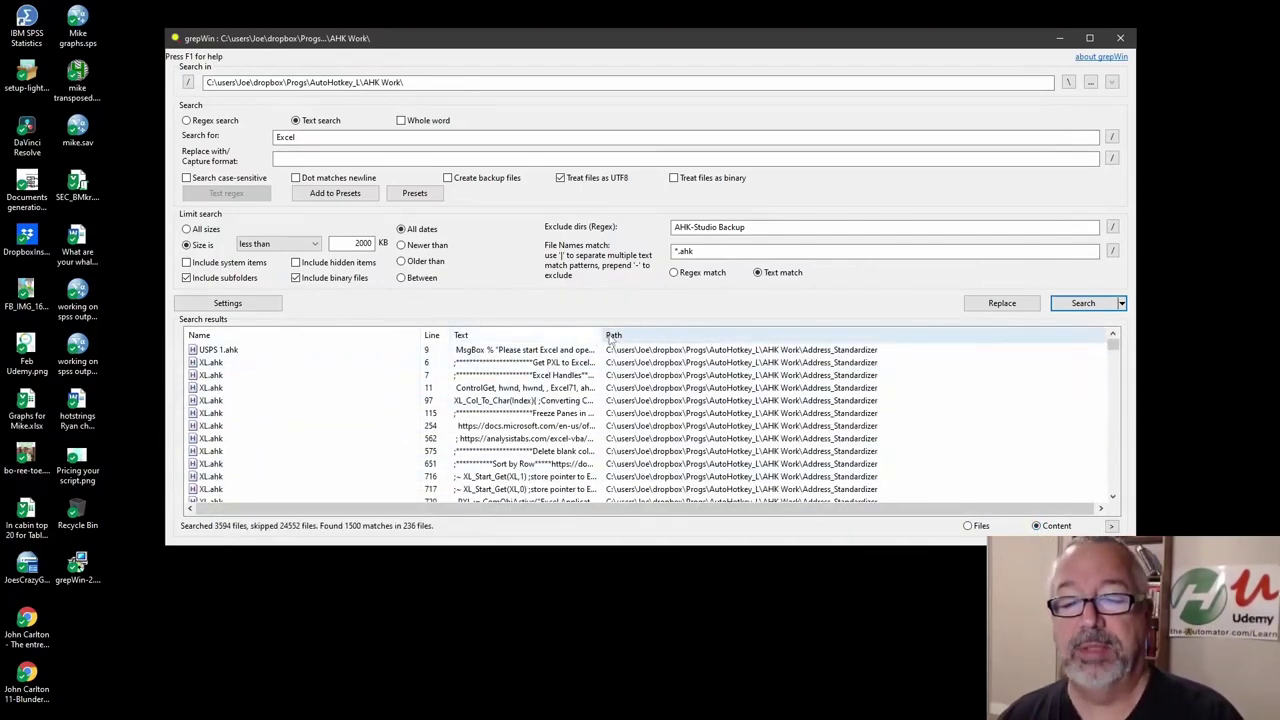
{"action": "left_click_drag", "start_coordinate": [603, 335], "coordinate": [968, 336]}
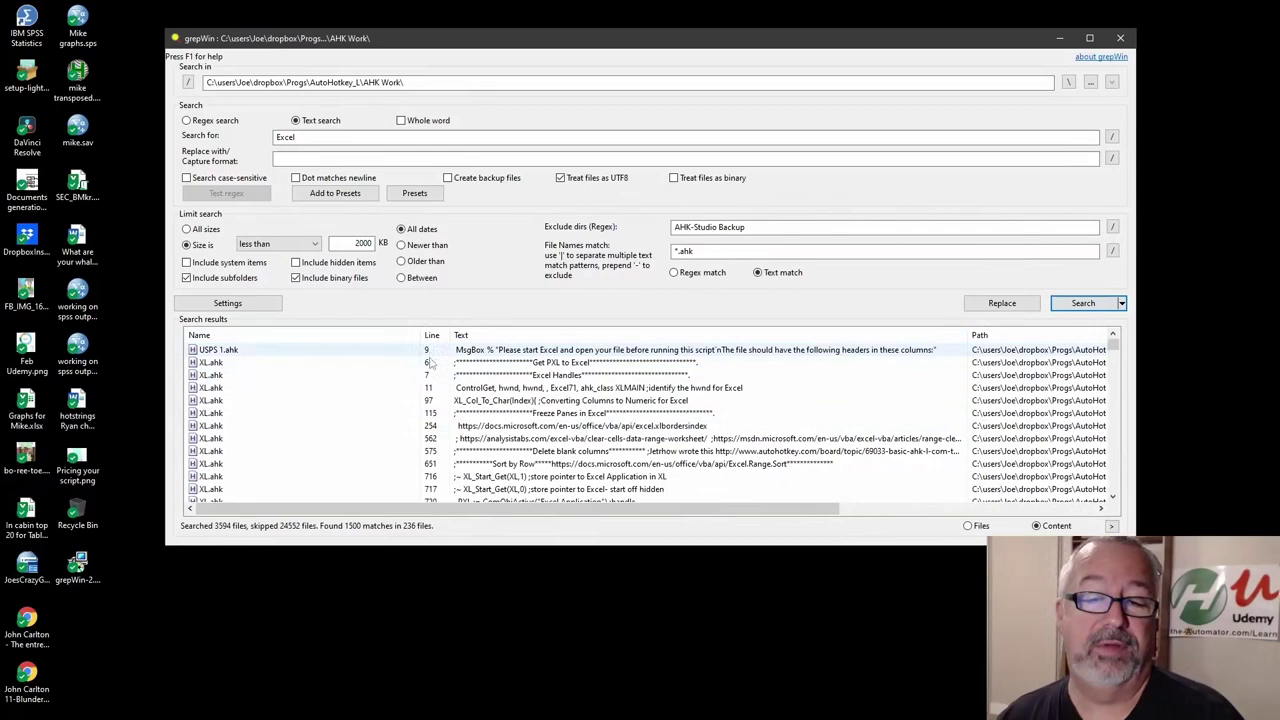
{"action": "left_click_drag", "start_coordinate": [421, 335], "coordinate": [304, 337]}
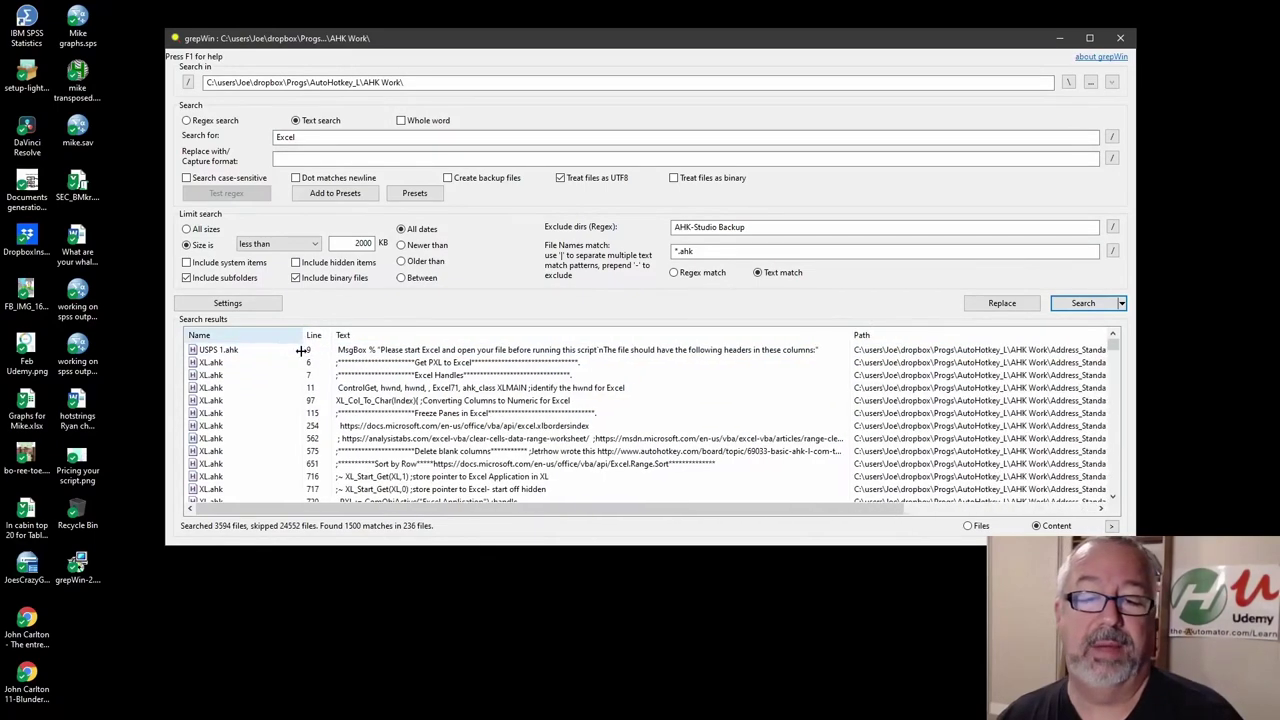
{"action": "scroll", "coordinate": [568, 383], "scroll_direction": "down", "scroll_amount": 15}
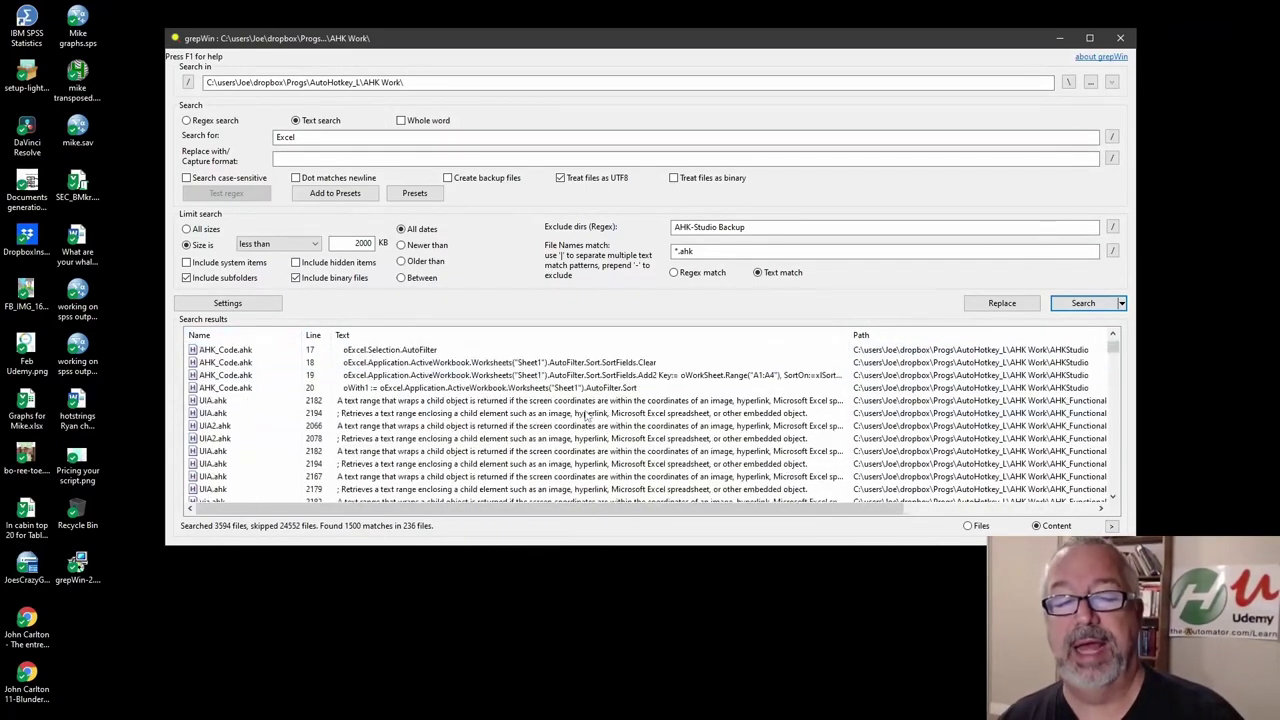
{"action": "scroll", "coordinate": [588, 418], "scroll_direction": "up", "scroll_amount": 1}
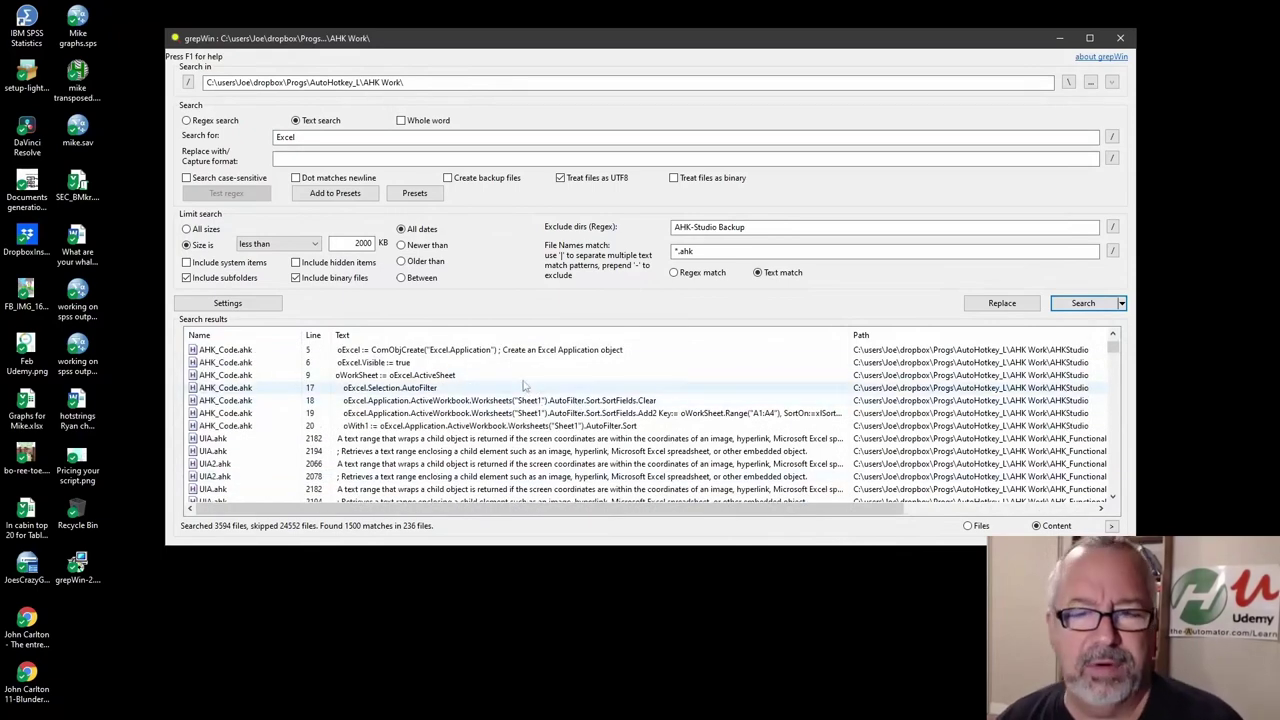
{"action": "right_click", "coordinate": [525, 352]}
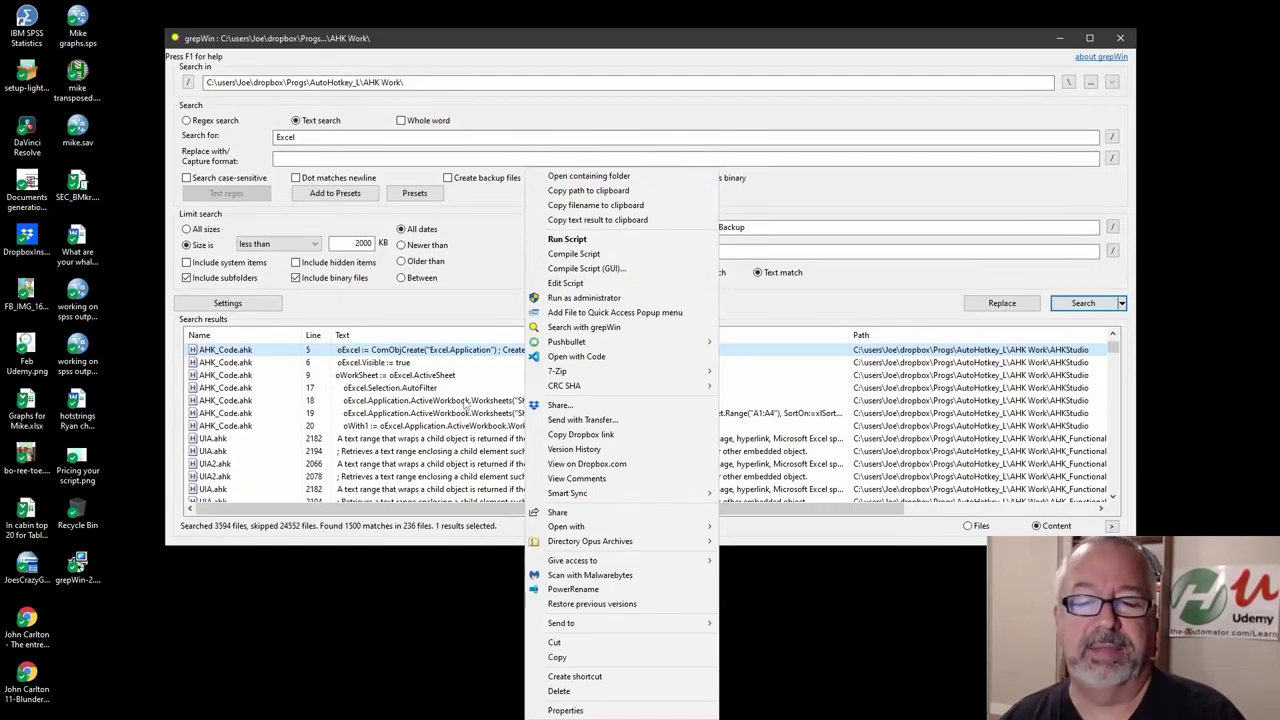
{"action": "left_click", "coordinate": [454, 410]}
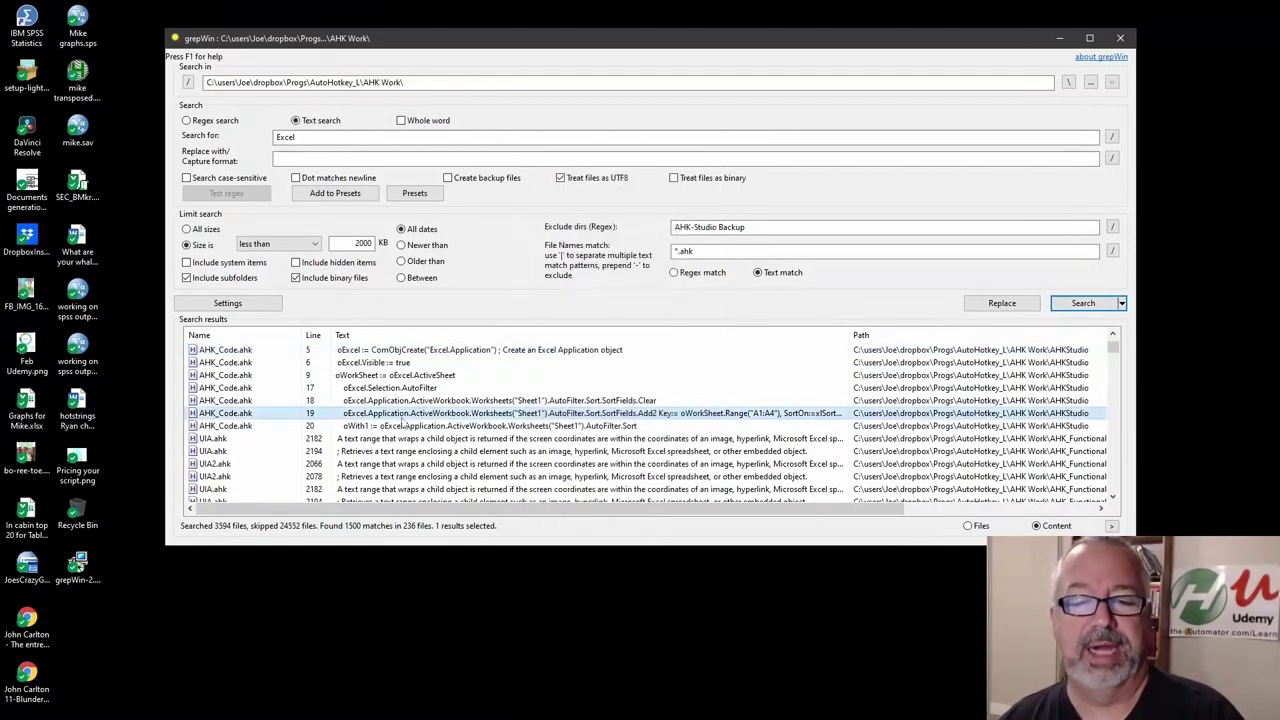
{"action": "left_click", "coordinate": [258, 82]}
{"action": "key", "text": "F1"}
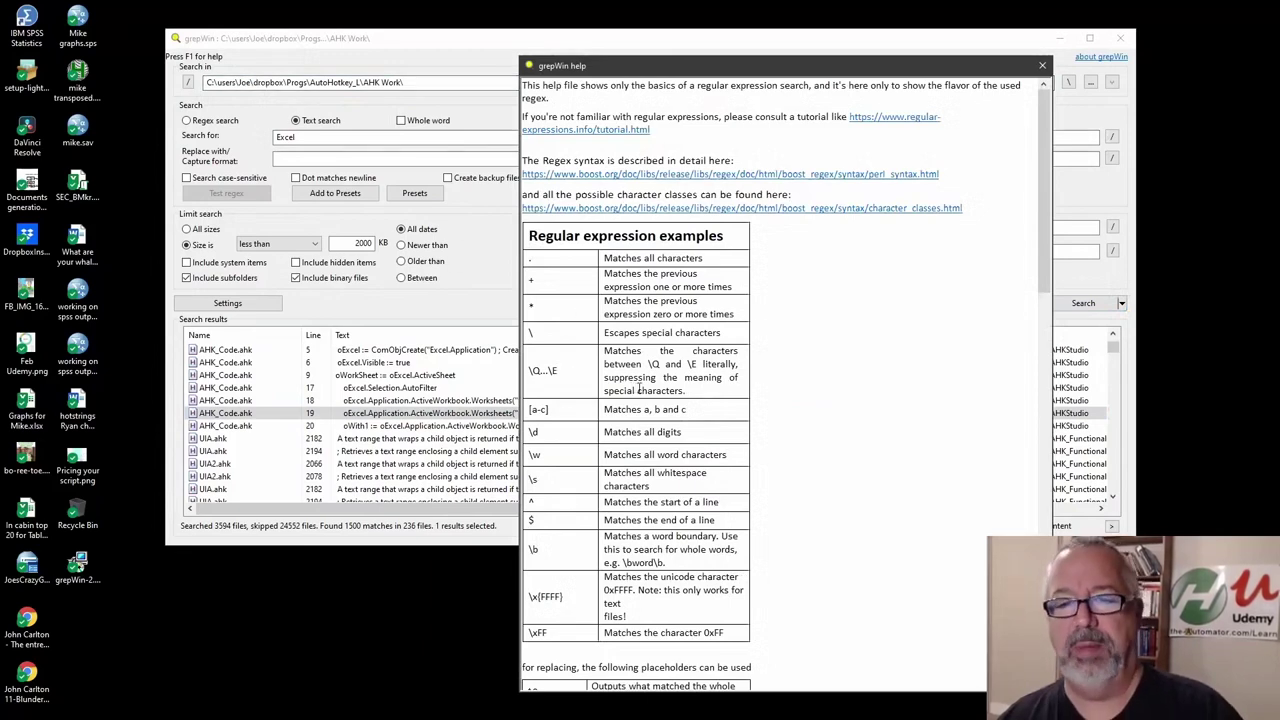
{"action": "left_click", "coordinate": [1042, 67]}
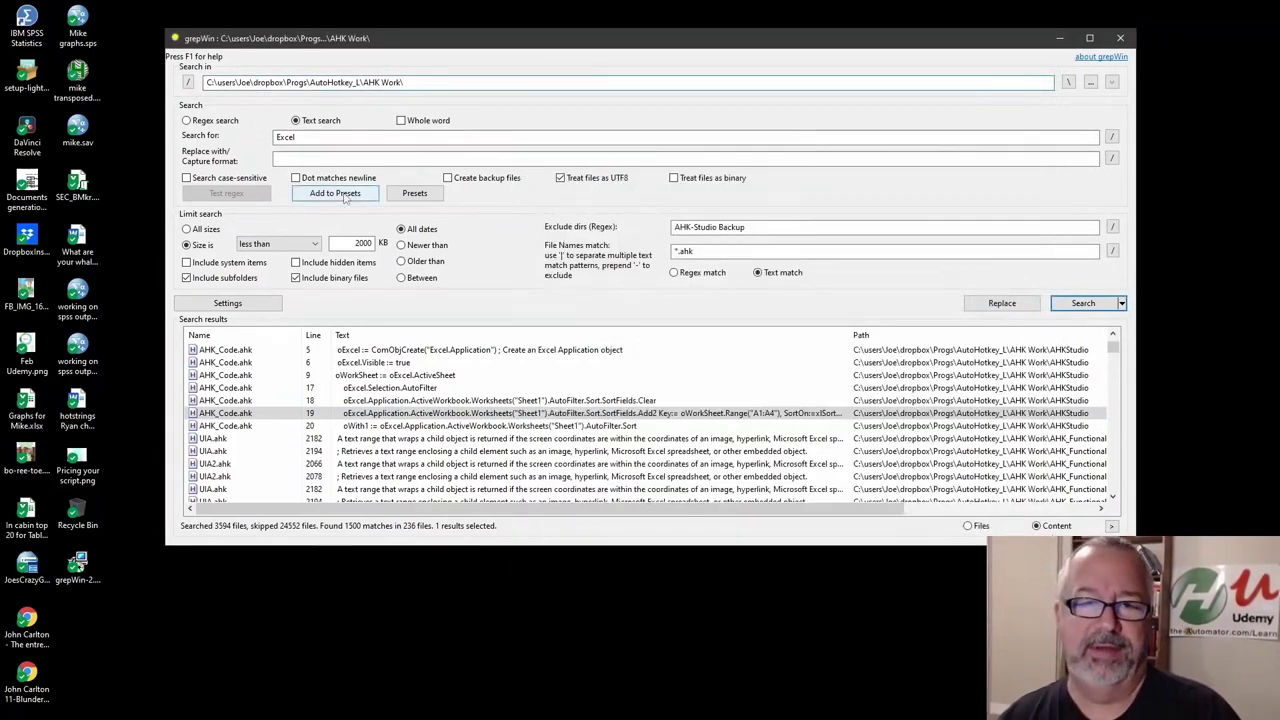
{"action": "key", "text": "F1"}
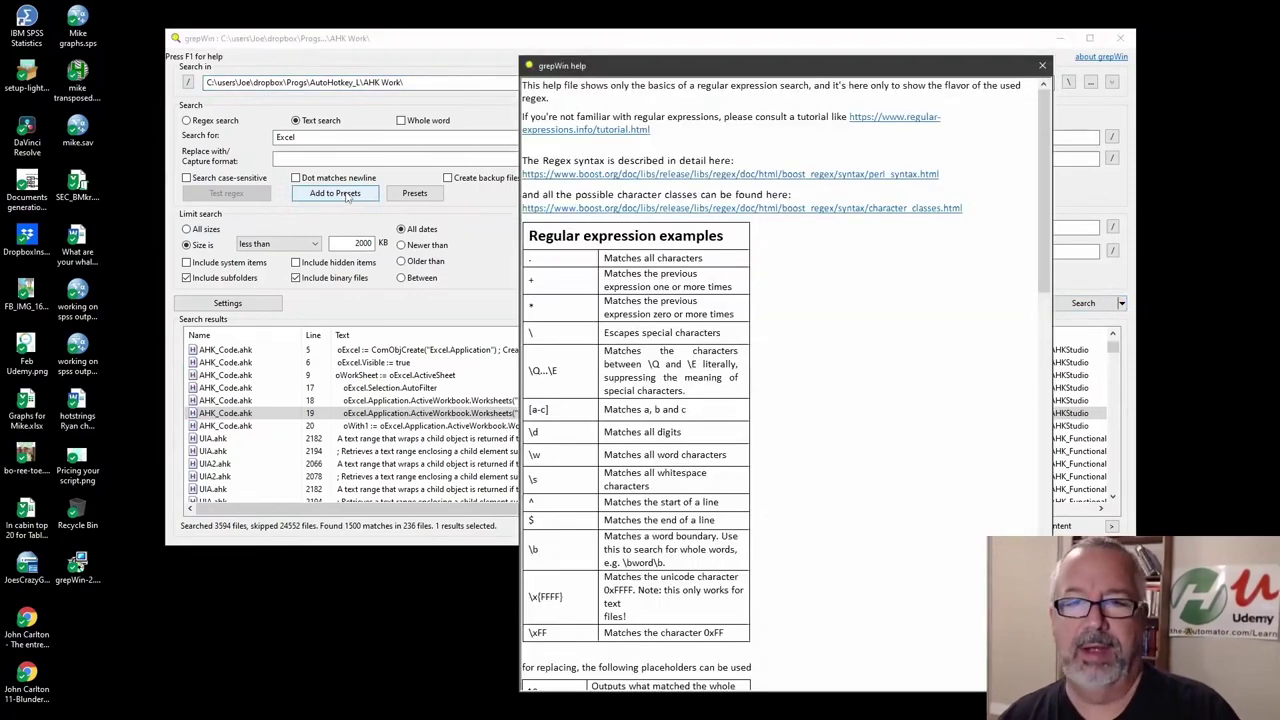
{"action": "left_click", "coordinate": [1042, 67]}
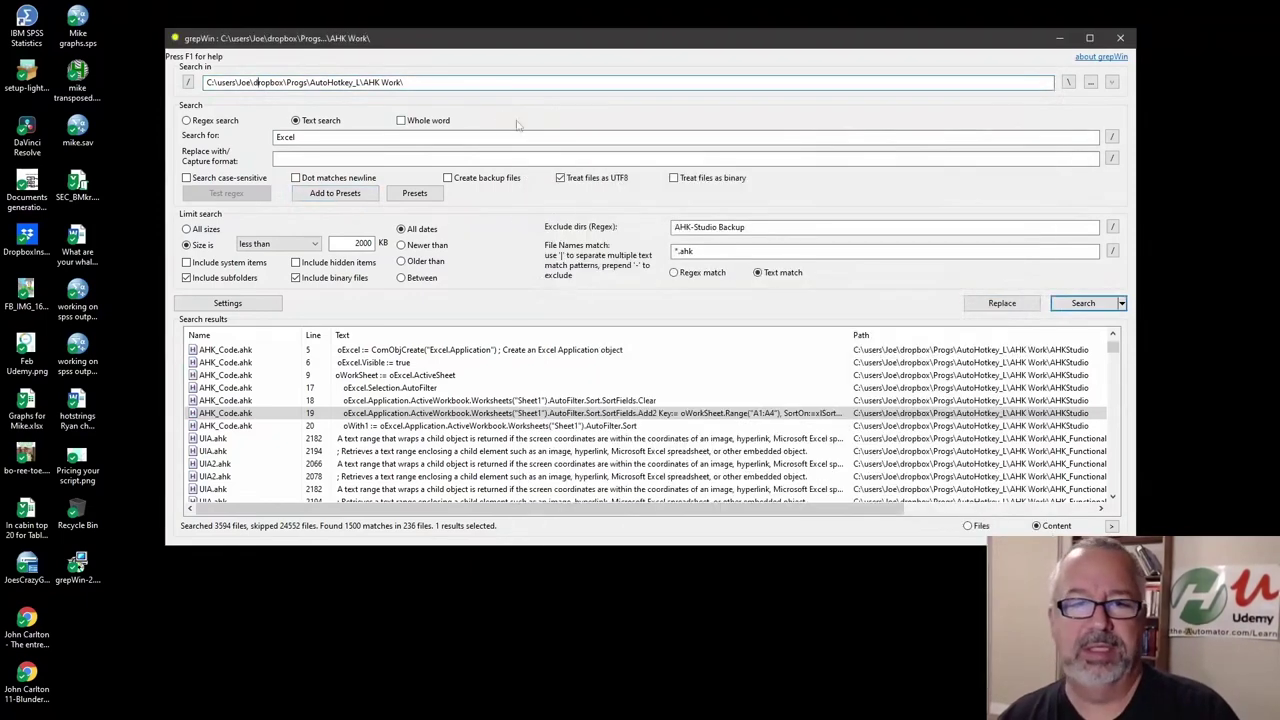
{"action": "key", "text": "F1"}
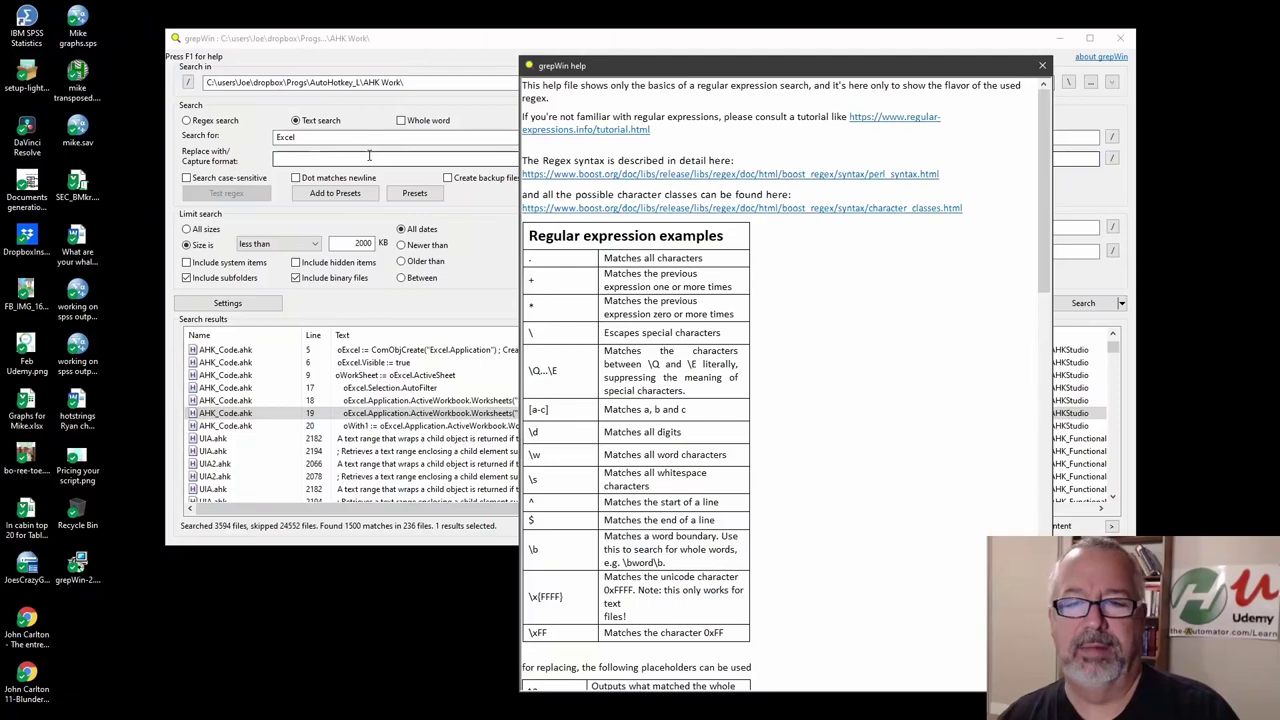
{"action": "key", "text": "Escape"}
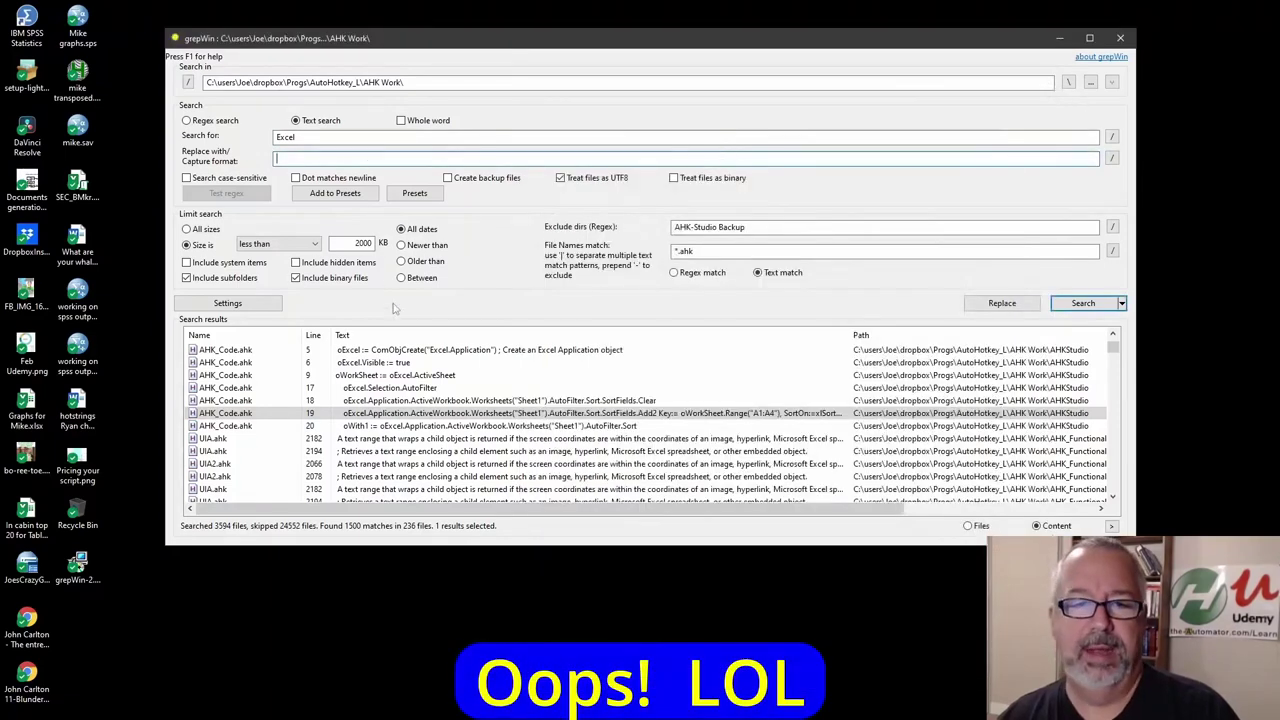
{"action": "key", "text": "F1"}
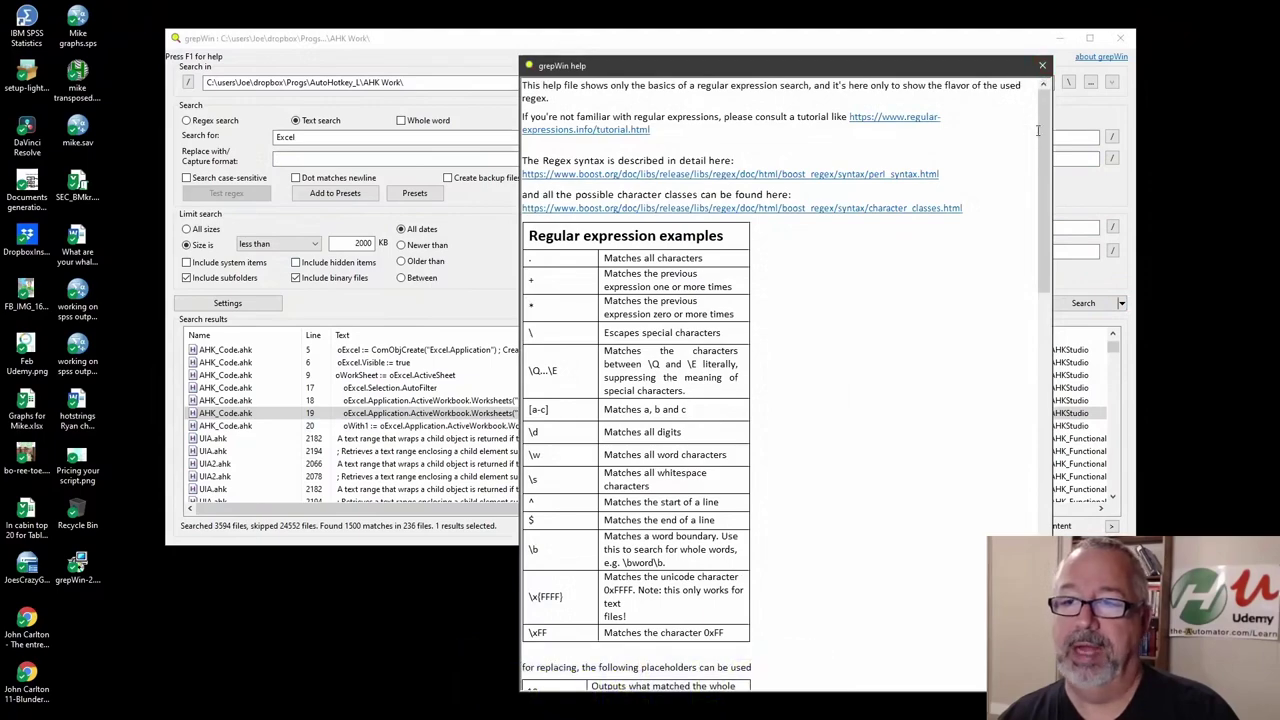
{"action": "left_click_drag", "start_coordinate": [1043, 130], "coordinate": [1062, 57]}
{"action": "left_click", "coordinate": [1043, 67]}
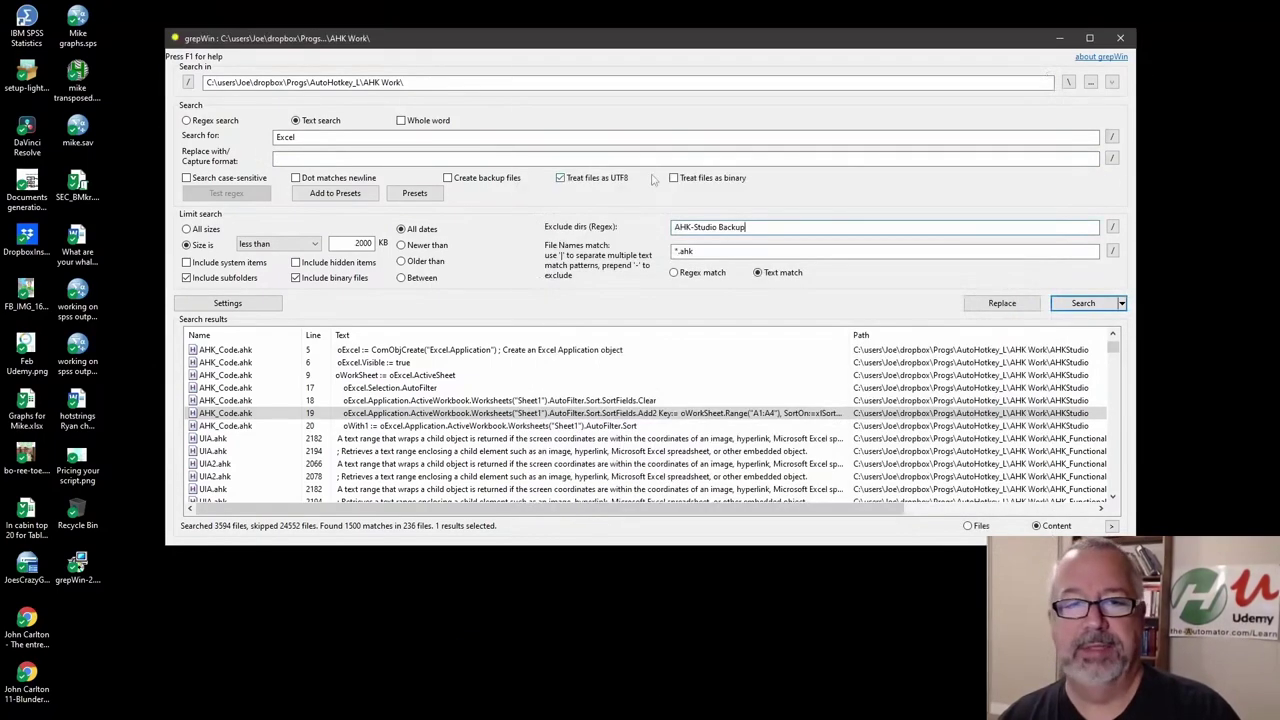
{"action": "left_click", "coordinate": [830, 251]}
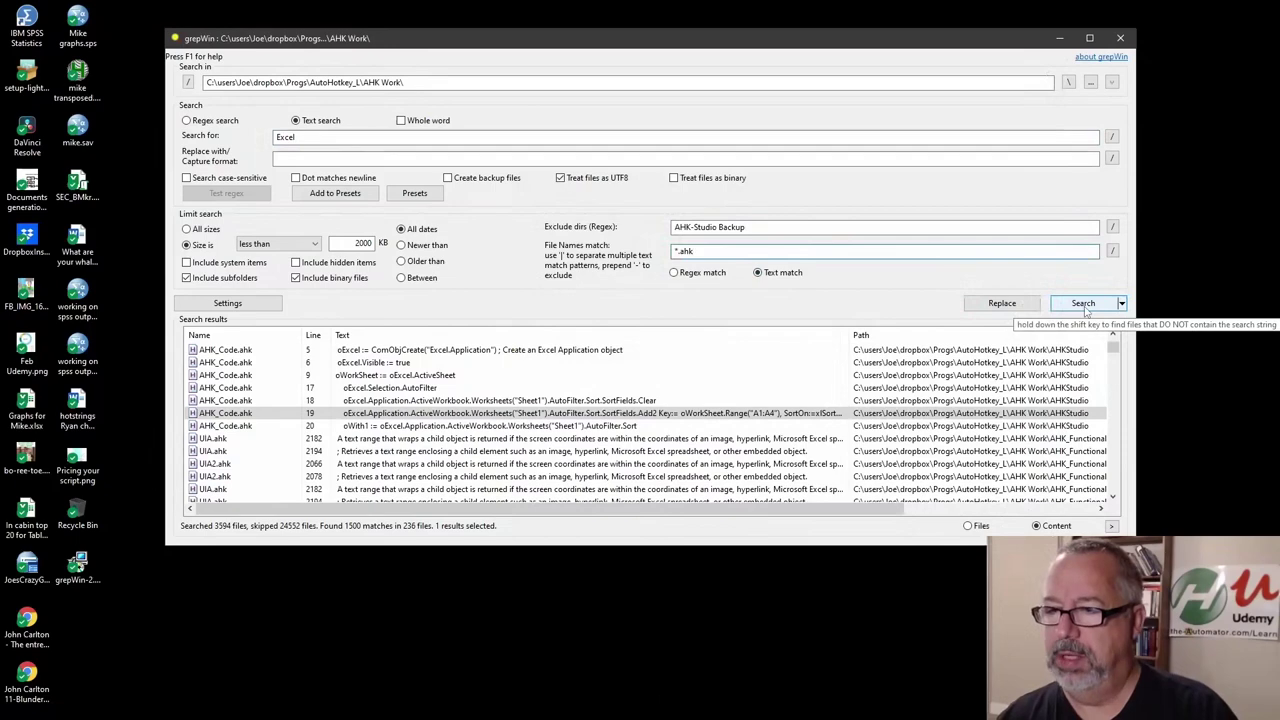
{"action": "key", "text": "F1"}
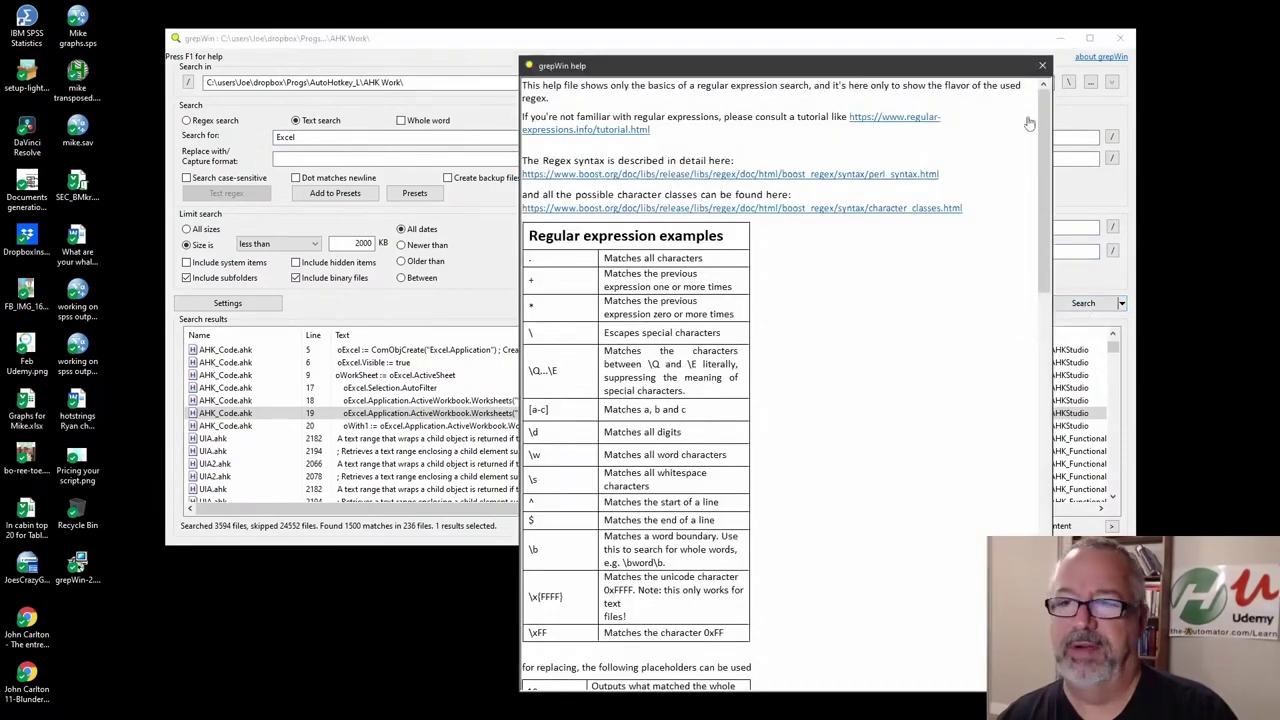
{"action": "left_click", "coordinate": [1043, 66]}
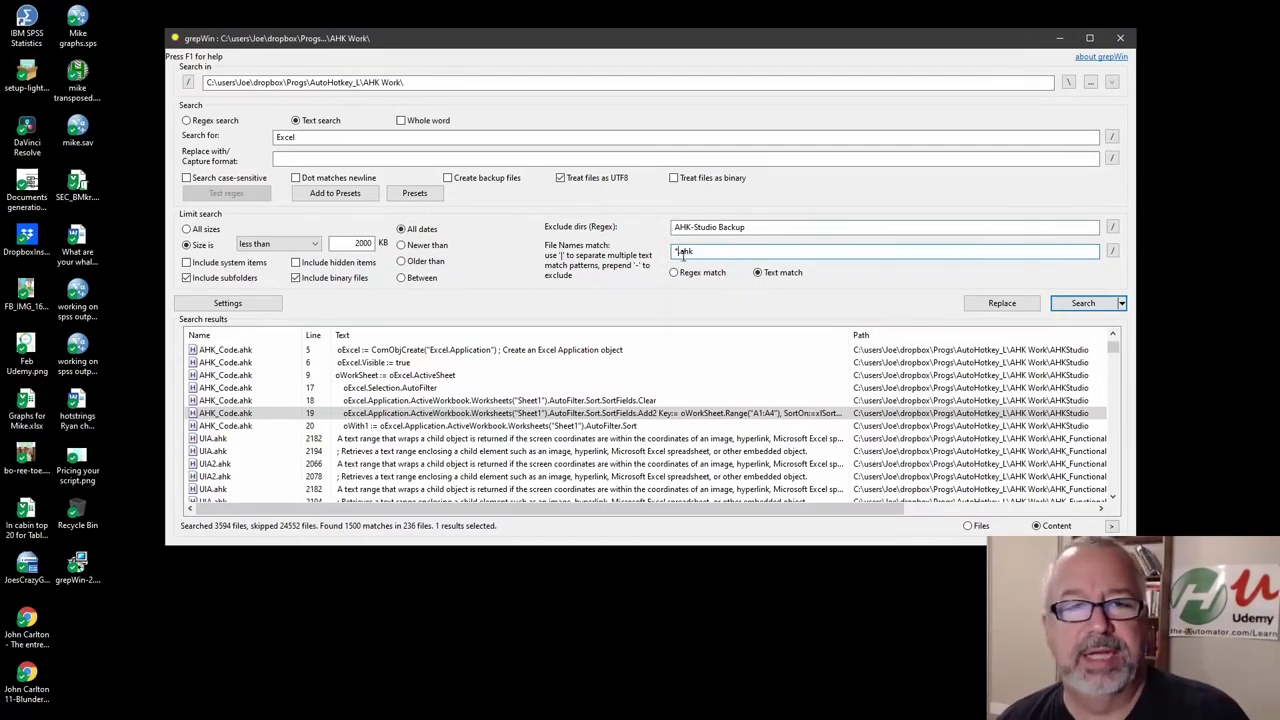
{"action": "left_click", "coordinate": [205, 122]}
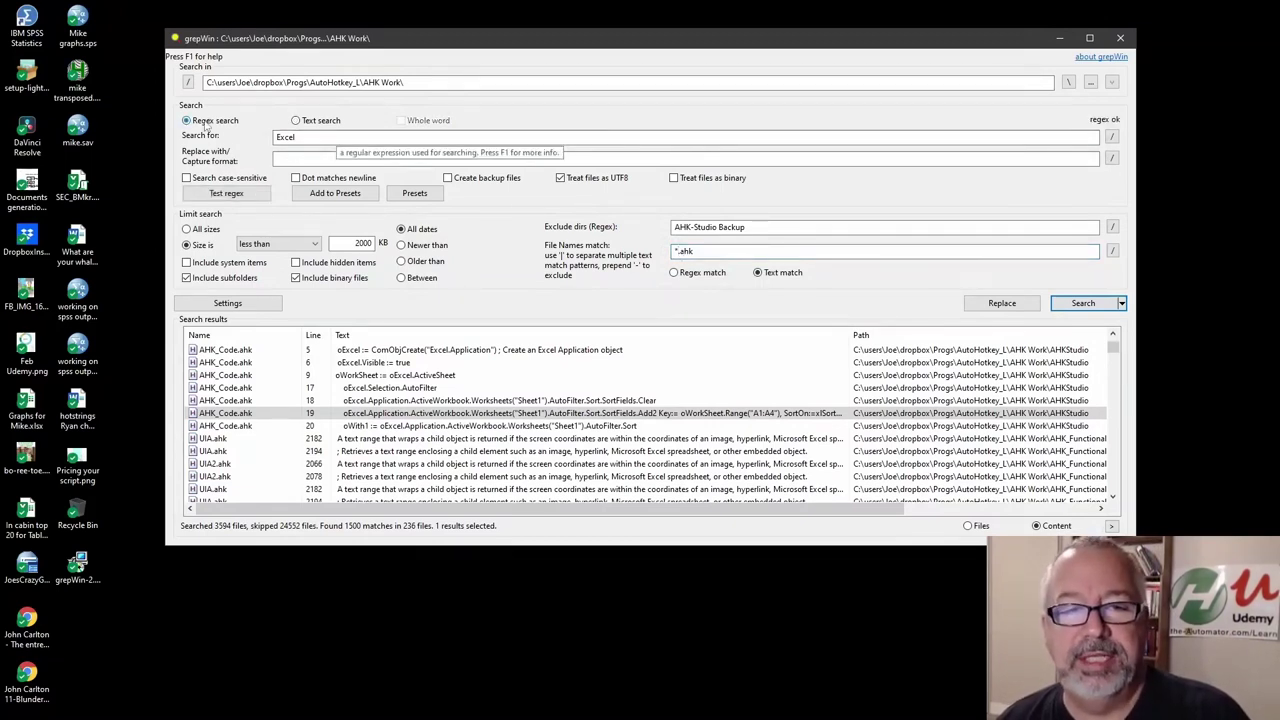
{"action": "left_click", "coordinate": [308, 124]}
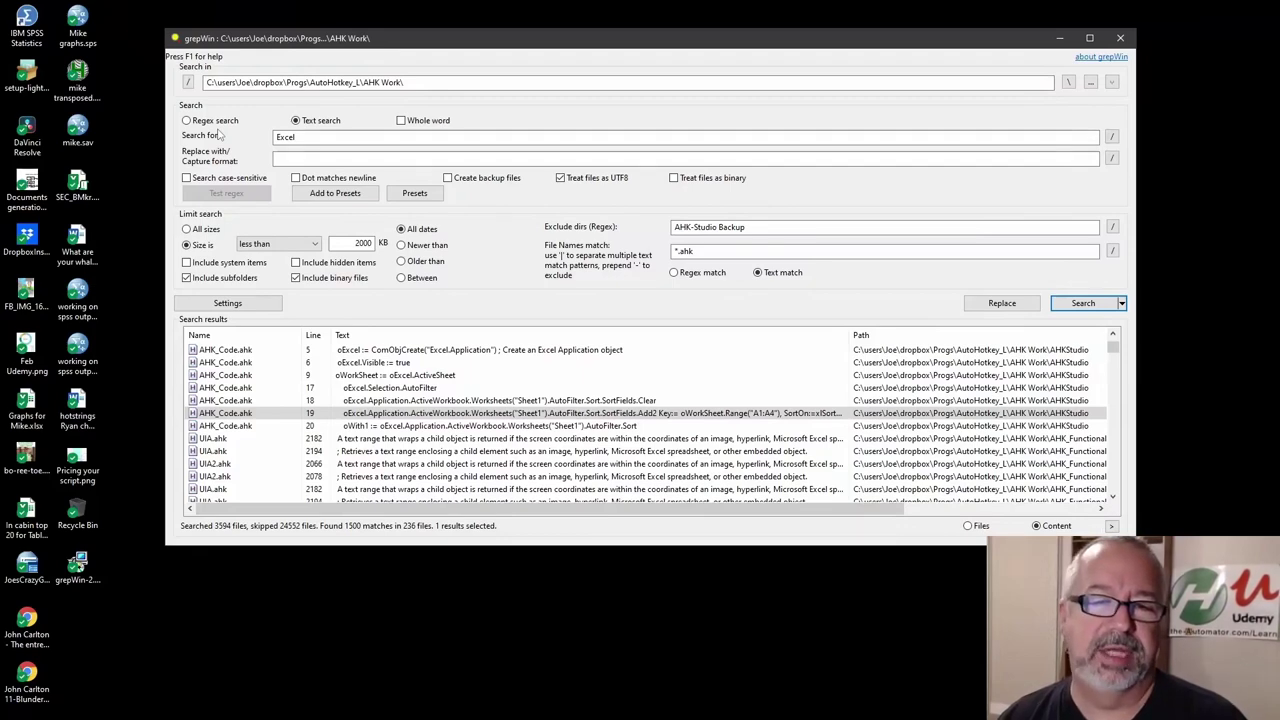
{"action": "left_click", "coordinate": [232, 308]}
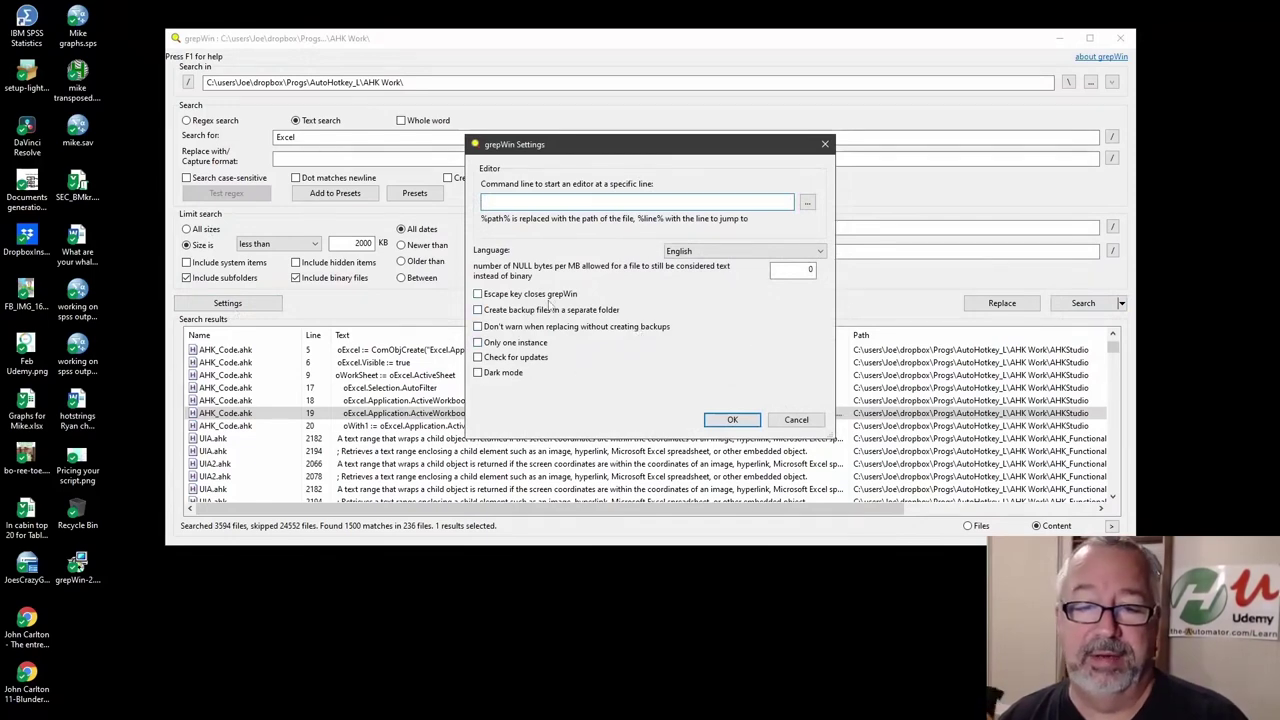
{"action": "left_click", "coordinate": [796, 419]}
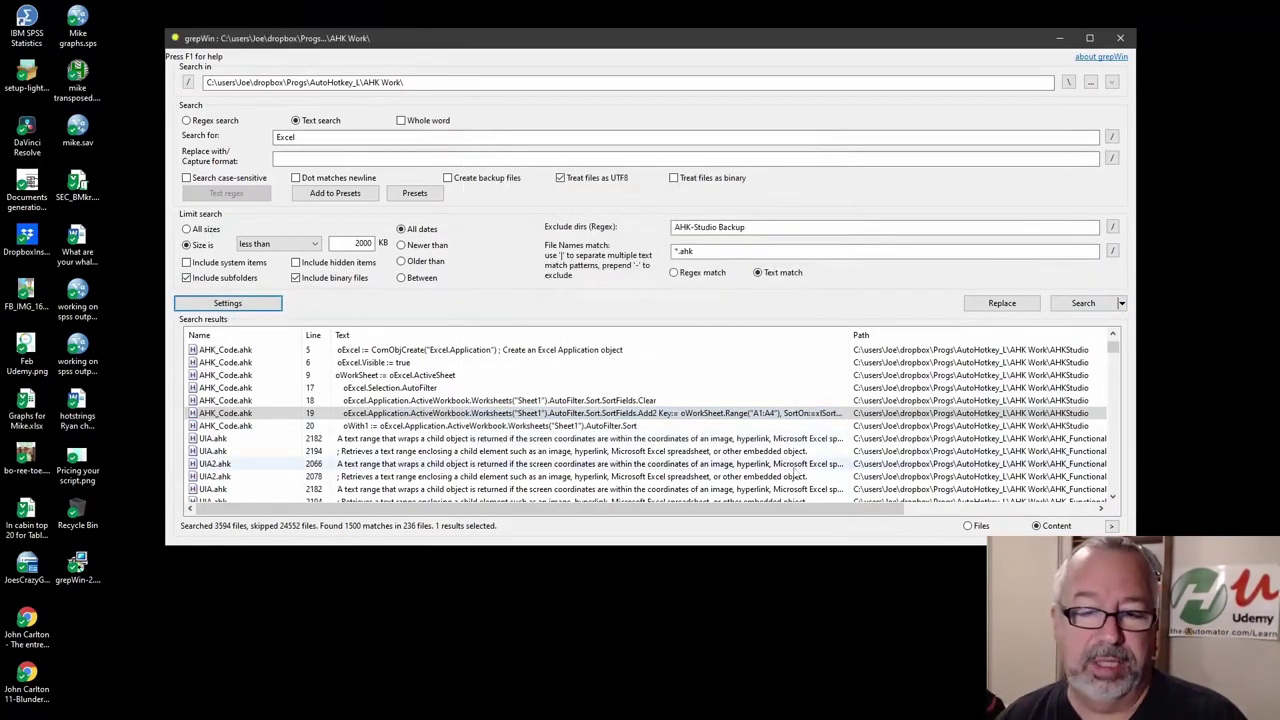